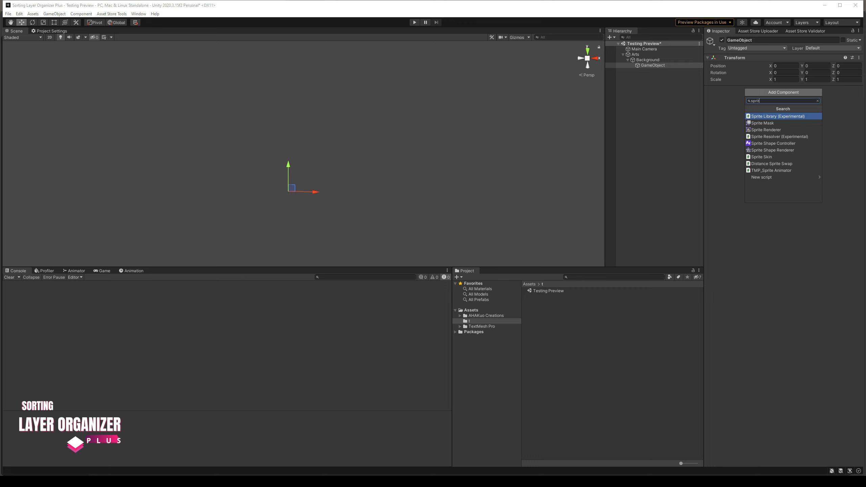
Add a Sprite Renderer component to the new GameObject and assign the bg mountain 1 sprite to it
{"action": "left_click", "coordinate": [775, 123]}
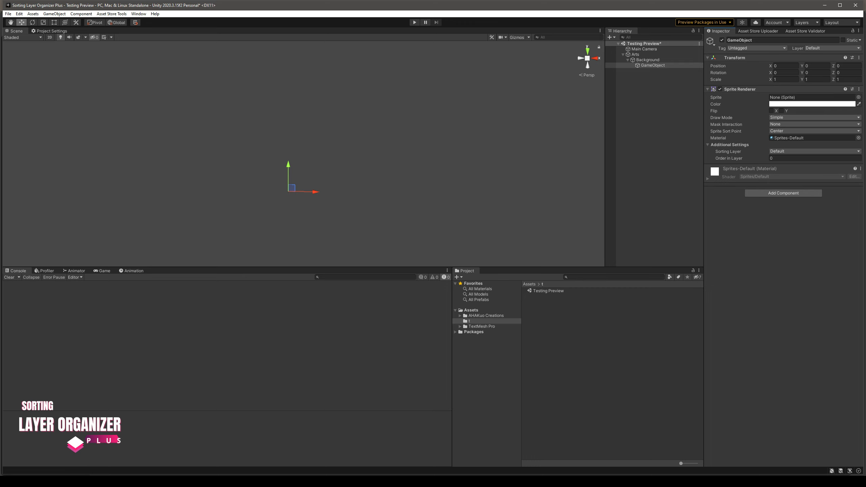
{"action": "left_click", "coordinate": [859, 97]}
{"action": "double_click", "coordinate": [730, 127]}
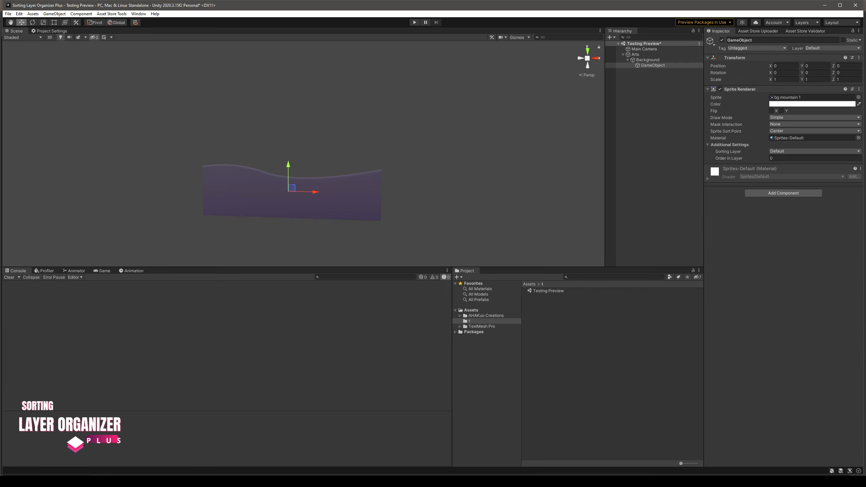
Rename the mountain sprite object to bg
{"action": "left_click", "coordinate": [761, 40]}
{"action": "type", "text": "bg"}
{"action": "key", "text": "Return"}
{"action": "left_click", "coordinate": [654, 103]}
{"action": "left_click", "coordinate": [644, 65]}
{"action": "right_click_drag", "start_coordinate": [341, 153], "coordinate": [337, 170]}
{"action": "key", "text": "w"}
{"action": "key", "text": "s"}
Make two further copies of bg, assigning bg mountain 2 to the first and bg mountain 3 to the second
{"action": "key", "text": "ctrl+d"}
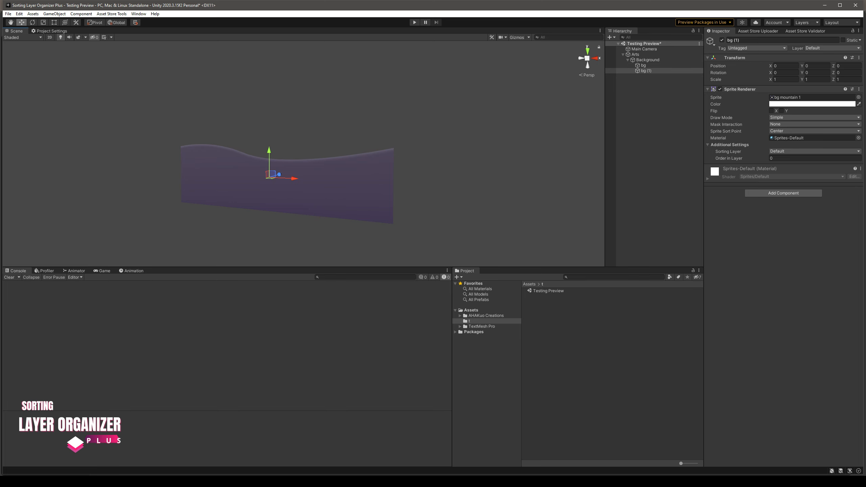
{"action": "left_click", "coordinate": [859, 97]}
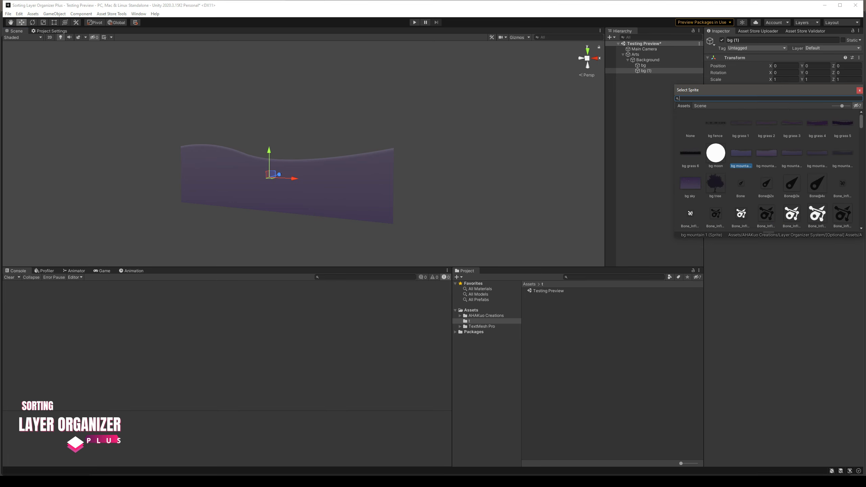
{"action": "double_click", "coordinate": [767, 153]}
{"action": "left_click", "coordinate": [647, 71]}
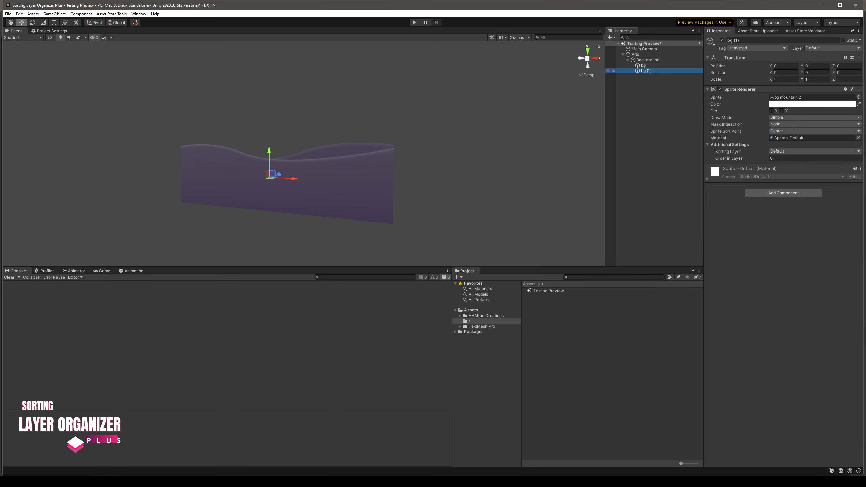
{"action": "key", "text": "ctrl+d"}
{"action": "left_click", "coordinate": [859, 97]}
{"action": "double_click", "coordinate": [792, 155]}
Add two more duplicates of the background layer, assigning bg mountain 4 to one and bg mountain 5 to the other
{"action": "left_click", "coordinate": [646, 77]}
{"action": "key", "text": "ctrl+d"}
{"action": "left_click", "coordinate": [859, 97]}
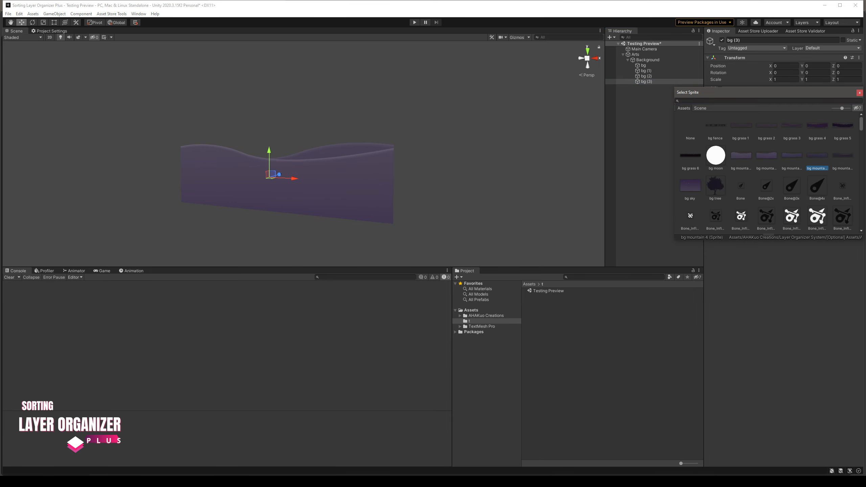
{"action": "double_click", "coordinate": [818, 155]}
{"action": "left_click", "coordinate": [646, 81]}
{"action": "key", "text": "ctrl+d"}
{"action": "left_click", "coordinate": [859, 97]}
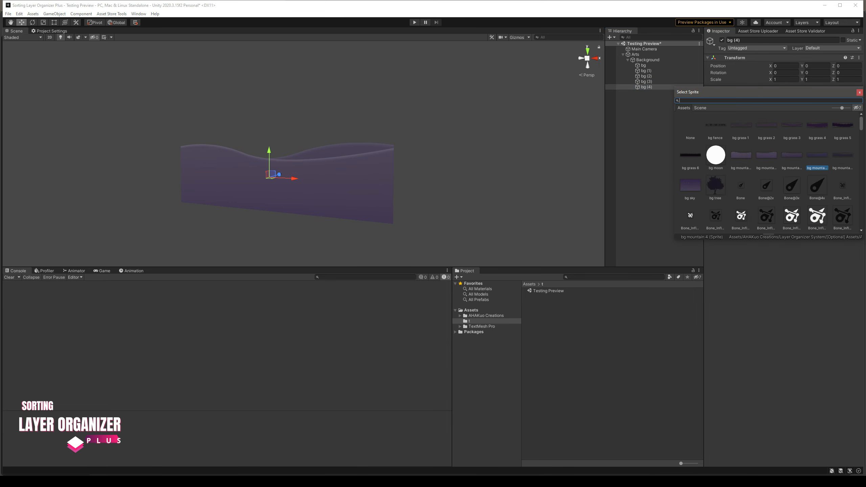
{"action": "double_click", "coordinate": [843, 155]}
Duplicate the bg mountain 5 layer and assign the bg grass 6 sprite to the copy
{"action": "left_click", "coordinate": [646, 87]}
{"action": "key", "text": "ctrl+d"}
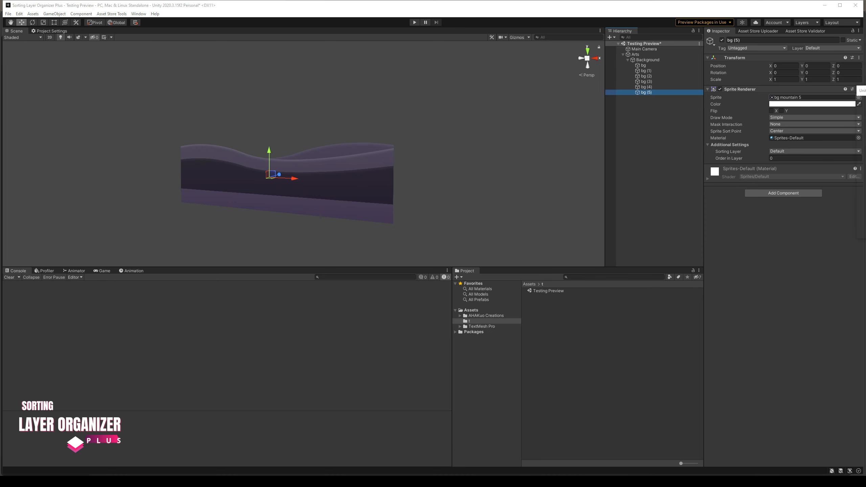
{"action": "left_click", "coordinate": [859, 97]}
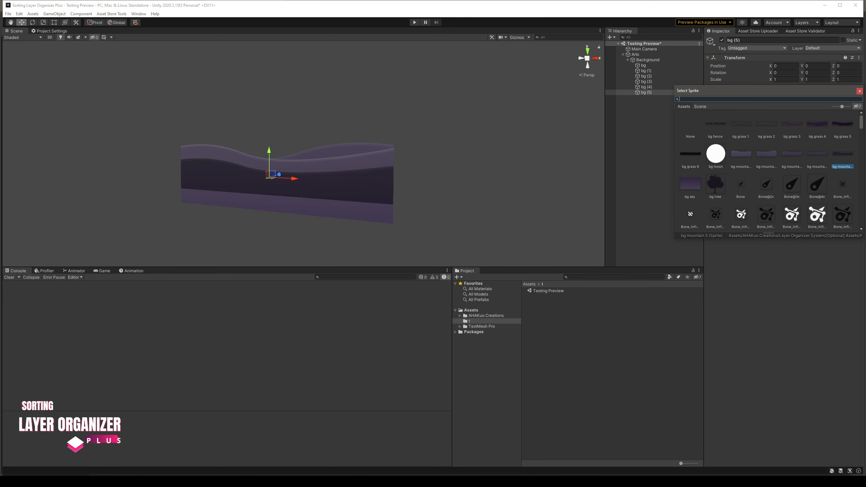
{"action": "left_click", "coordinate": [690, 155]}
{"action": "double_click", "coordinate": [691, 155]}
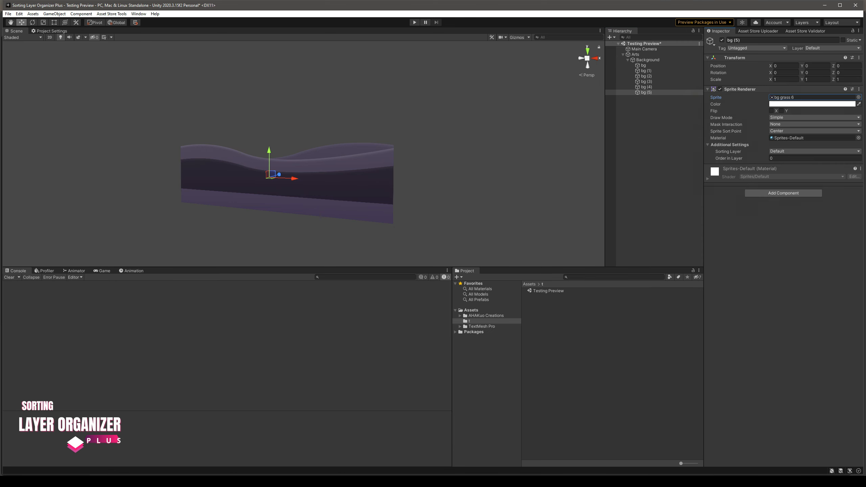
Move the bg grass 6 layer slightly down in the scene
{"action": "left_click", "coordinate": [646, 87]}
{"action": "left_click", "coordinate": [646, 92]}
{"action": "left_click_drag", "start_coordinate": [269, 151], "coordinate": [269, 159]}
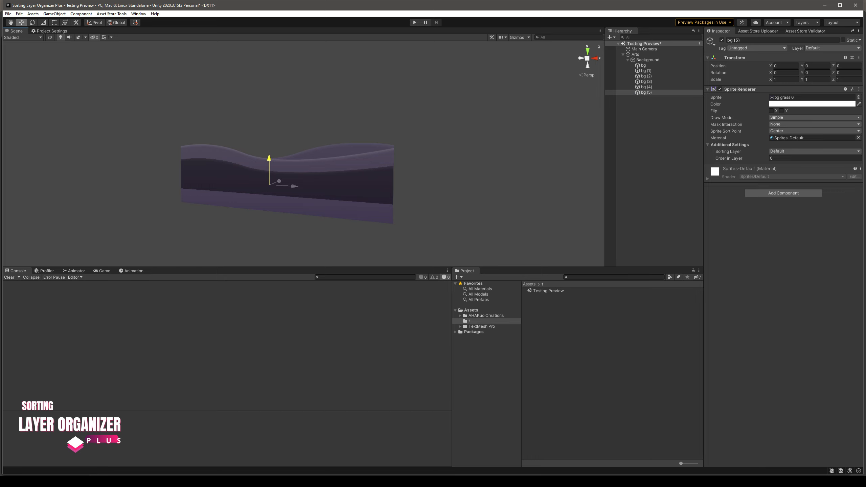
{"action": "left_click_drag", "start_coordinate": [269, 158], "coordinate": [269, 160]}
Add a Sorting Group component to the Background object and set its sorting layer to Background
{"action": "left_click", "coordinate": [647, 59]}
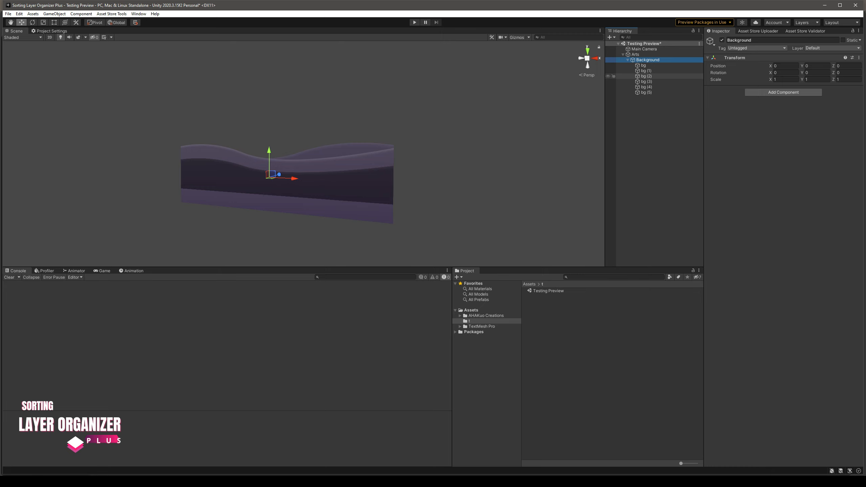
{"action": "left_click", "coordinate": [784, 92]}
{"action": "type", "text": "sor"}
{"action": "left_click", "coordinate": [784, 117]}
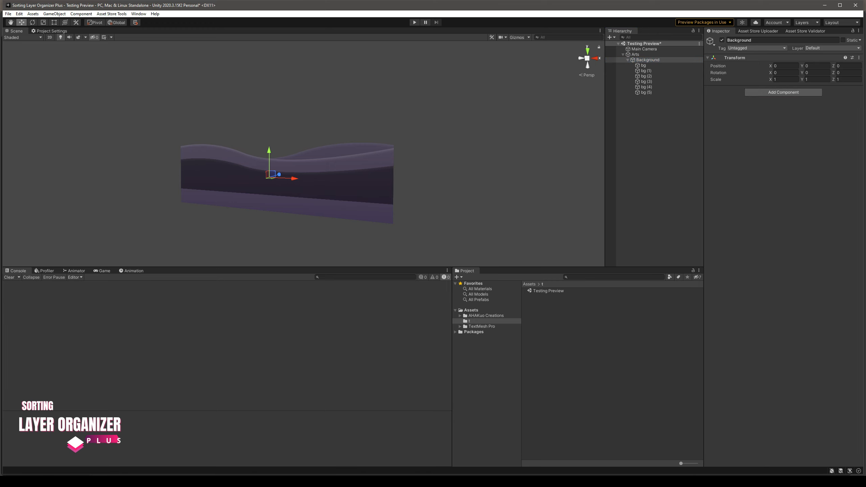
{"action": "left_click", "coordinate": [799, 97]}
{"action": "left_click", "coordinate": [792, 113]}
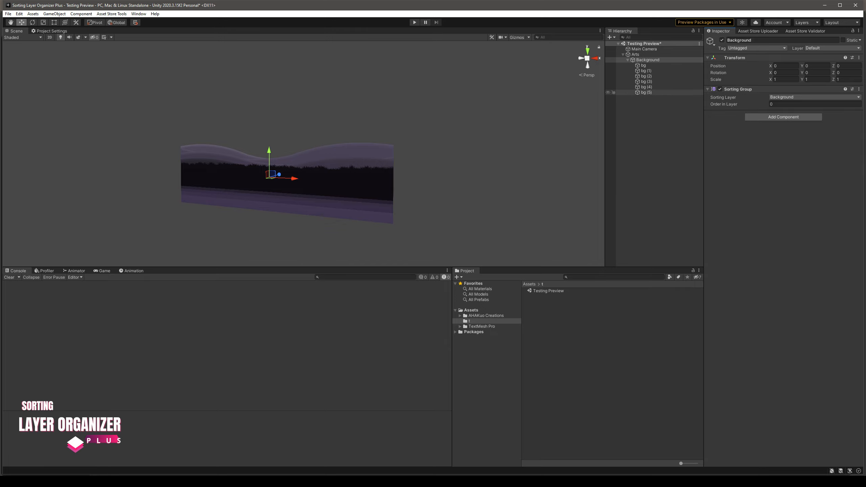
Lower the bg (5) grass layer and interleave five more grass sprites between the mountain layers under Background
{"action": "left_click", "coordinate": [647, 92]}
{"action": "mouse_move", "coordinate": [269, 151]}
{"action": "left_mouse_down"}
{"action": "mouse_move", "coordinate": [269, 168]}
{"action": "mouse_move", "coordinate": [269, 156]}
{"action": "left_mouse_up"}
{"action": "left_click", "coordinate": [647, 87]}
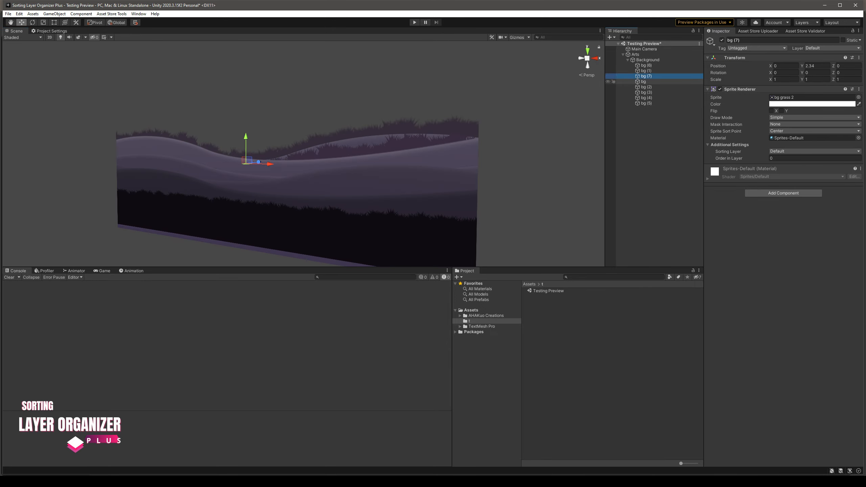
{"action": "middle_click_drag", "start_coordinate": [286, 161], "coordinate": [430, 161]}
{"action": "scroll", "coordinate": [341, 191], "scroll_direction": "up", "scroll_amount": 3}
{"action": "middle_click_drag", "start_coordinate": [341, 184], "coordinate": [332, 165]}
{"action": "left_click", "coordinate": [650, 157]}
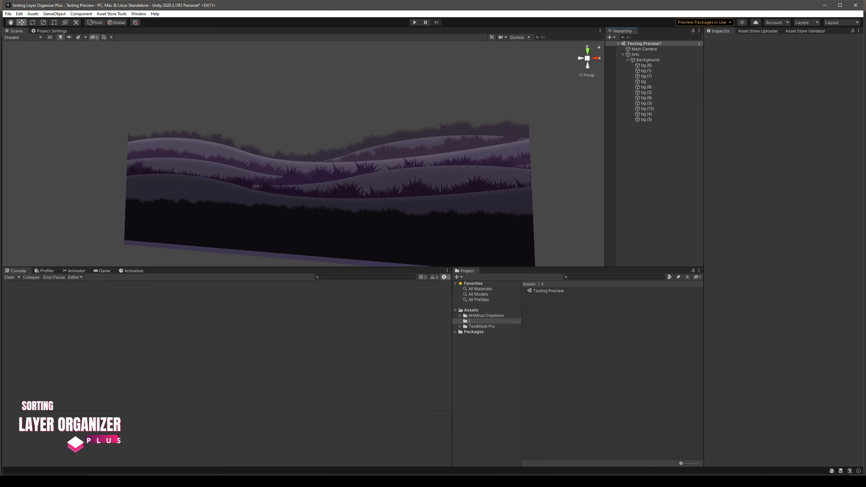
Duplicate all layers under Background and shift the copied set down and to the left, to about X -4.83
{"action": "left_click", "coordinate": [647, 66]}
{"action": "left_click", "coordinate": [647, 120], "text": "shift"}
{"action": "right_click_drag", "start_coordinate": [307, 167], "coordinate": [294, 179]}
{"action": "scroll", "coordinate": [293, 179], "scroll_direction": "down", "scroll_amount": 8}
{"action": "key", "text": "ctrl+d"}
{"action": "left_click_drag", "start_coordinate": [294, 195], "coordinate": [269, 186]}
Duplicate the shifted layer set again and try moving the new copies farther down and left
{"action": "key", "text": "ctrl+d"}
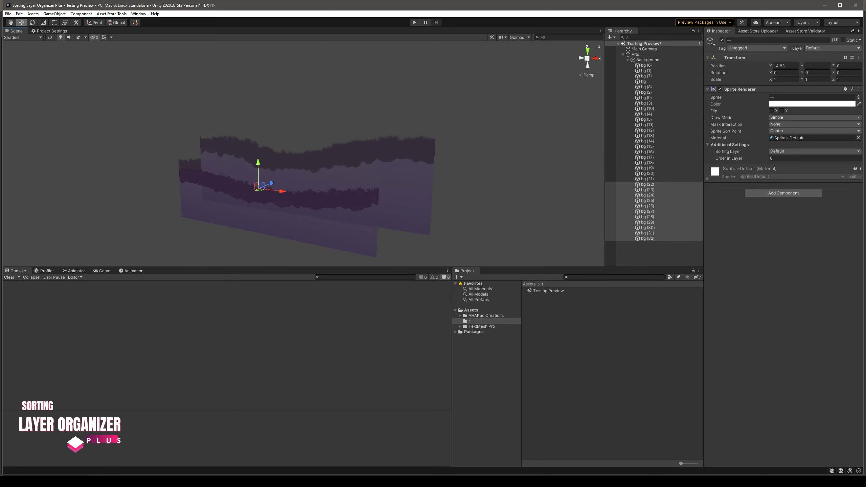
{"action": "middle_click_drag", "start_coordinate": [275, 188], "coordinate": [323, 173]}
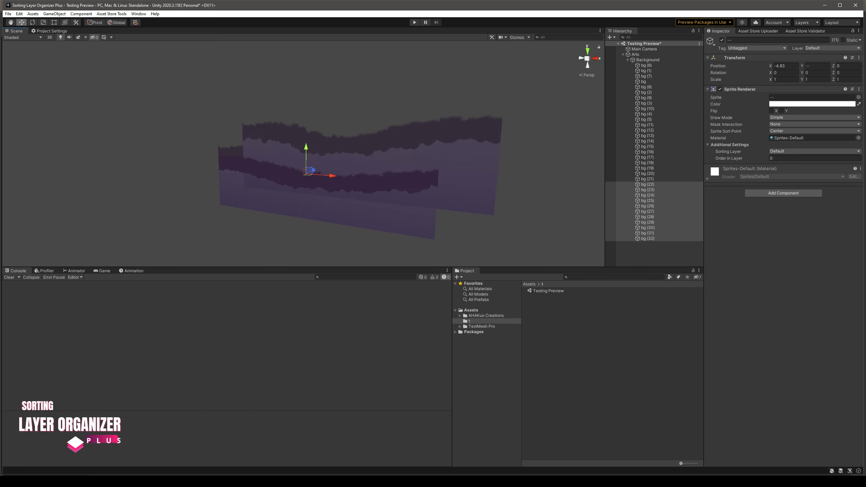
{"action": "left_click_drag", "start_coordinate": [309, 171], "coordinate": [238, 206]}
{"action": "key", "text": "ctrl+z"}
Delete the second duplicated layer set, bg (22) through bg (32)
{"action": "left_click", "coordinate": [648, 239]}
{"action": "left_click", "coordinate": [647, 185], "text": "shift"}
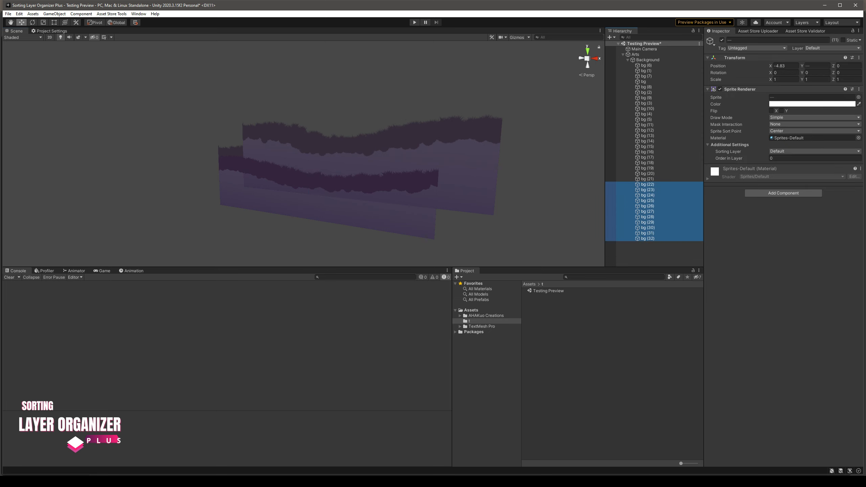
{"action": "key", "text": "Delete"}
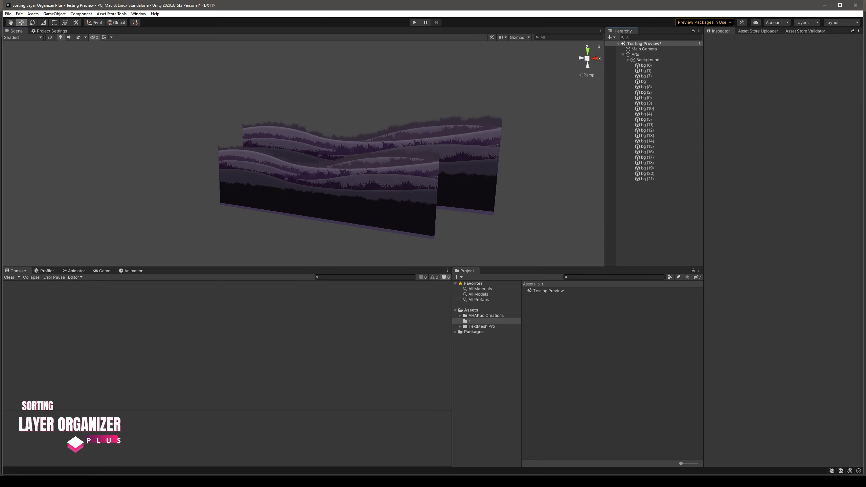
Undo the layer duplications until only the original mountain and grass layers remain under Background
{"action": "middle_click_drag", "start_coordinate": [375, 163], "coordinate": [349, 167]}
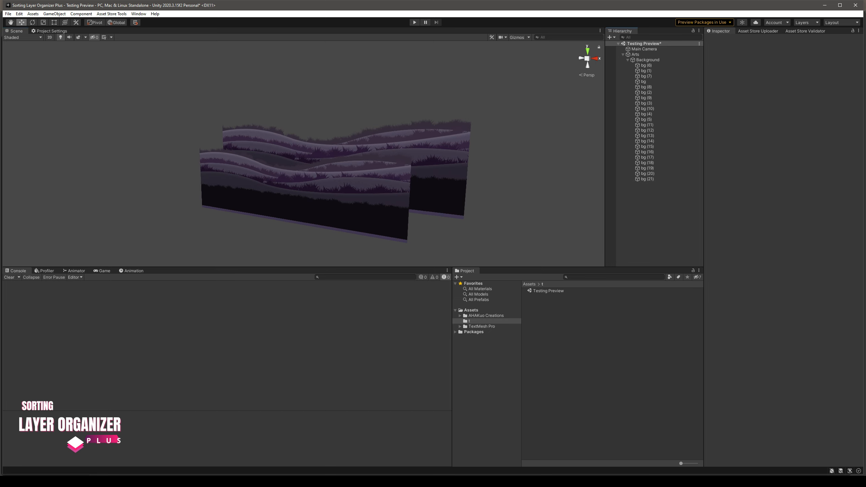
{"action": "key", "text": "ctrl+z"}
{"action": "key", "text": "ctrl+z"}
{"action": "key", "text": "ctrl+z"}
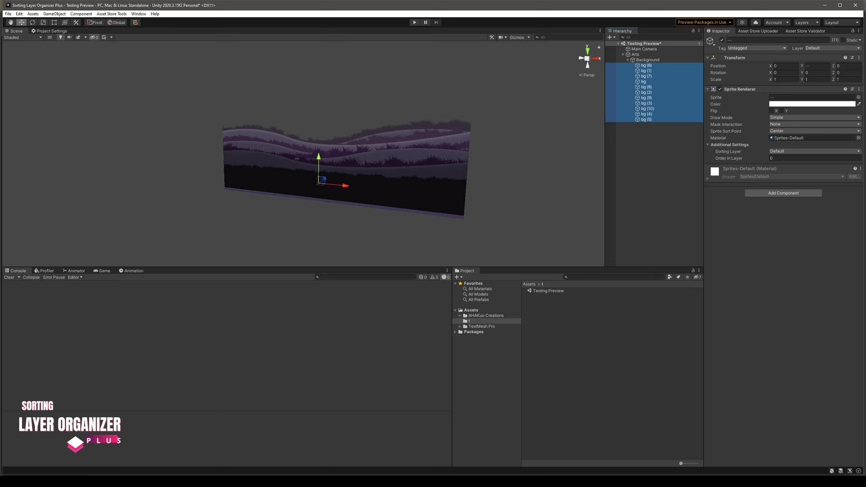
Remove the Sorting Group component from the Background object
{"action": "left_click", "coordinate": [649, 163]}
{"action": "left_click", "coordinate": [636, 55]}
{"action": "left_click", "coordinate": [648, 60]}
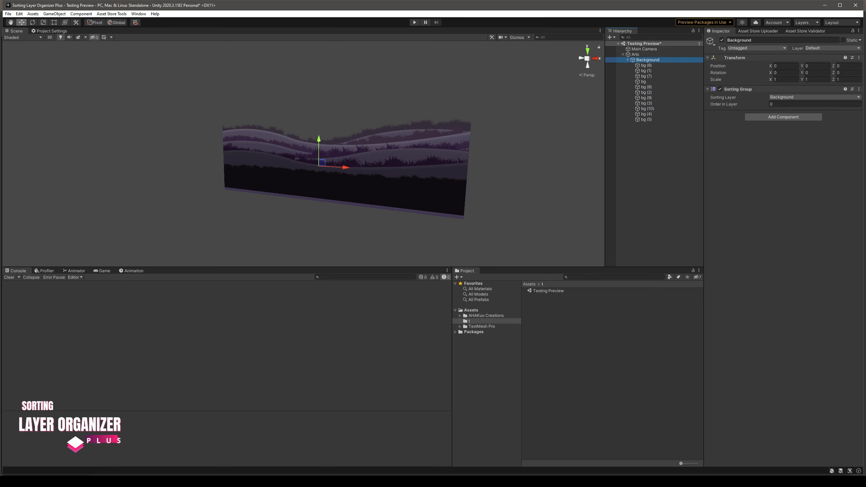
{"action": "left_click", "coordinate": [859, 89]}
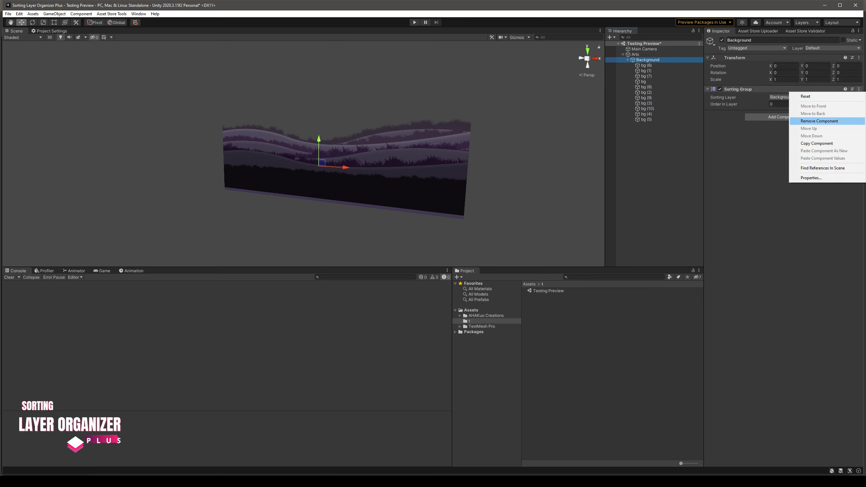
{"action": "left_click", "coordinate": [819, 121]}
Add a Layer Organizer component to the Background object and enable Use Sorting
{"action": "left_click", "coordinate": [784, 92]}
{"action": "type", "text": "l"}
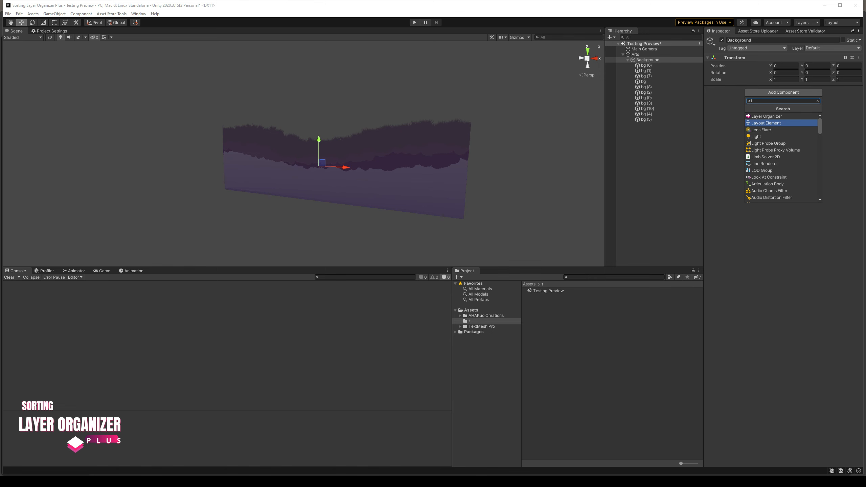
{"action": "type", "text": "ay"}
{"action": "key", "text": "Up"}
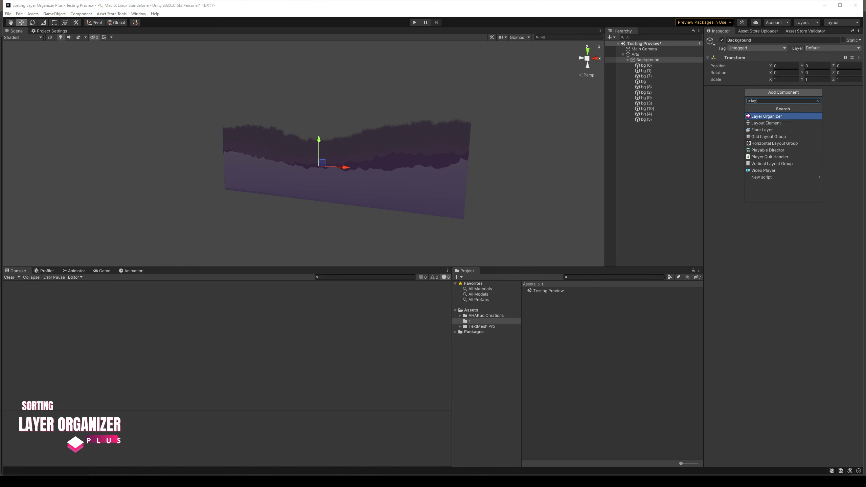
{"action": "key", "text": "Return"}
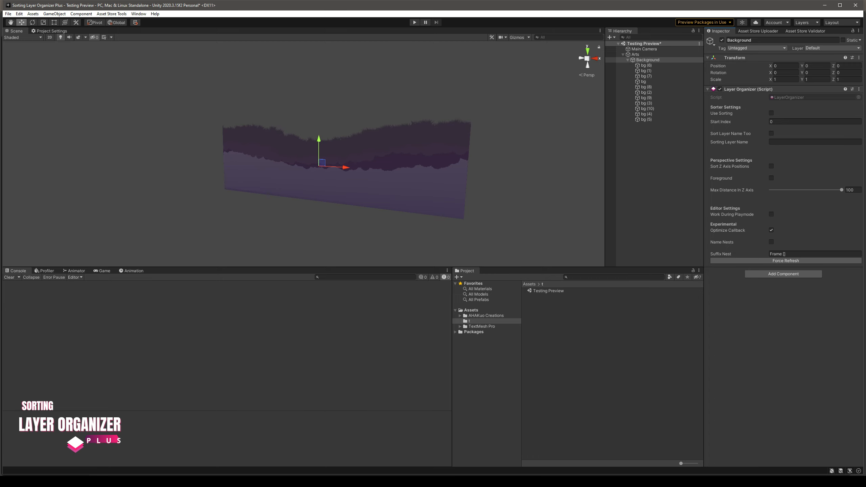
{"action": "left_click", "coordinate": [771, 113]}
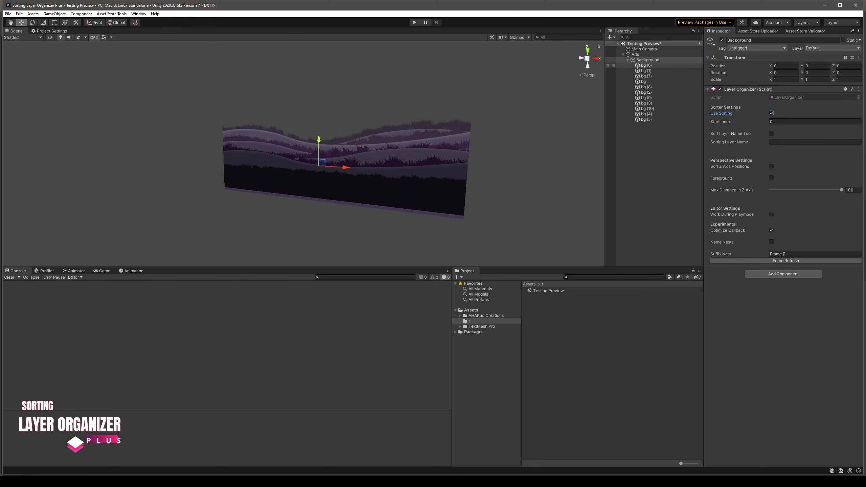
Duplicate all mountain and grass layers under Background and offset the copied set down and to the left
{"action": "left_click", "coordinate": [646, 66]}
{"action": "left_click", "coordinate": [646, 120], "text": "shift"}
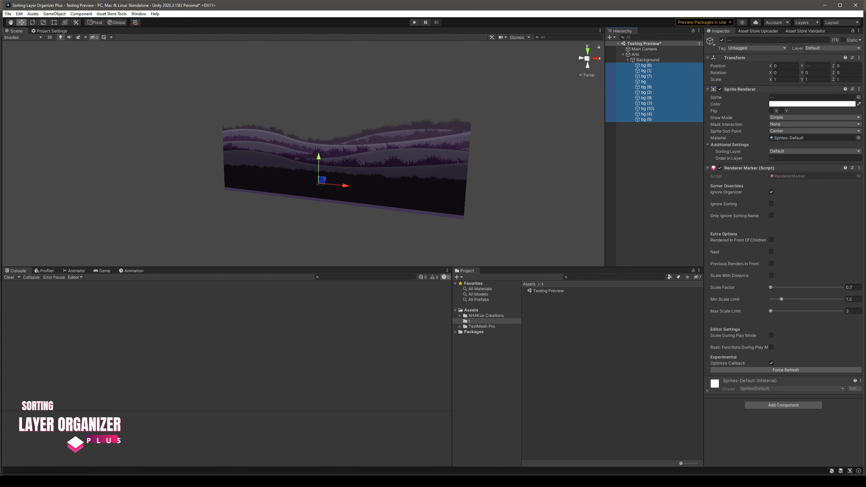
{"action": "key", "text": "ctrl+d"}
{"action": "left_click_drag", "start_coordinate": [322, 144], "coordinate": [289, 170]}
Keep duplicating the copied layer set, staggering each new set farther down the scene in front of the previous ones
{"action": "key", "text": "ctrl+d"}
{"action": "left_click_drag", "start_coordinate": [289, 203], "coordinate": [339, 238]}
{"action": "middle_click_drag", "start_coordinate": [339, 237], "coordinate": [330, 218]}
{"action": "scroll", "coordinate": [309, 232], "scroll_direction": "down", "scroll_amount": 5}
{"action": "scroll", "coordinate": [330, 218], "scroll_direction": "up", "scroll_amount": 3}
{"action": "key", "text": "ctrl+d"}
{"action": "left_click_drag", "start_coordinate": [340, 187], "coordinate": [346, 231]}
{"action": "key", "text": "ctrl+d"}
{"action": "key", "text": "ctrl+d"}
{"action": "middle_click_drag", "start_coordinate": [347, 232], "coordinate": [349, 189]}
{"action": "left_click_drag", "start_coordinate": [349, 168], "coordinate": [337, 232]}
{"action": "key", "text": "ctrl+d"}
{"action": "scroll", "coordinate": [650, 199], "scroll_direction": "down", "scroll_amount": 3}
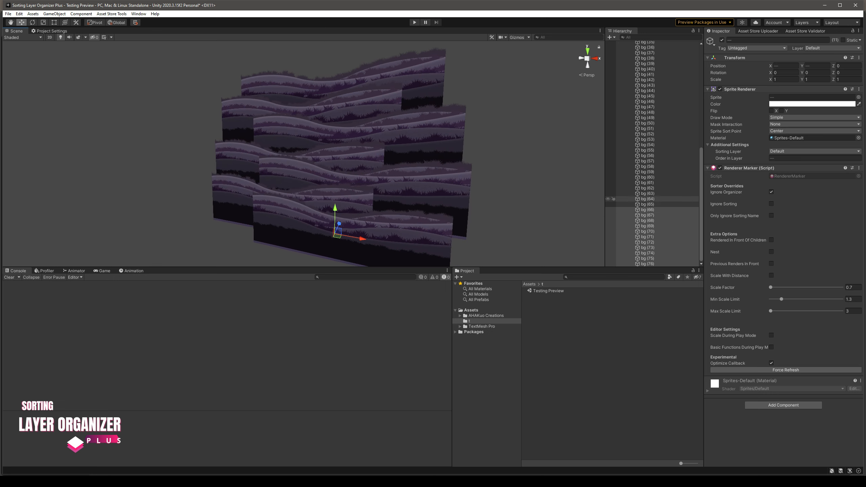
Examine the Order in Layer values of the last copied layer, bg (76), and of bg (66)
{"action": "left_click", "coordinate": [650, 247]}
{"action": "left_click", "coordinate": [649, 264]}
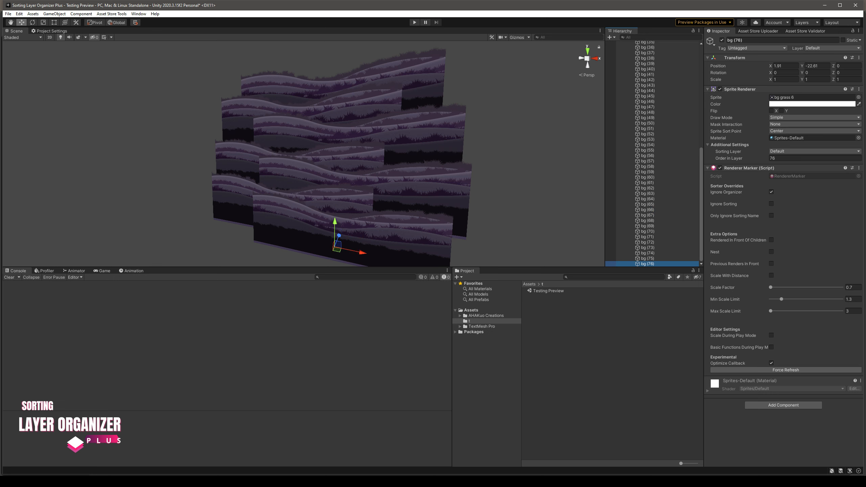
{"action": "left_click", "coordinate": [814, 158]}
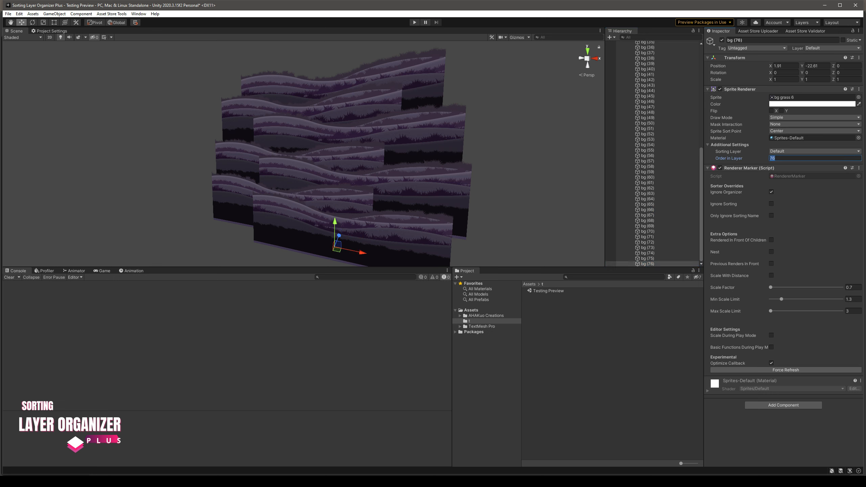
{"action": "mouse_move", "coordinate": [375, 154]}
{"action": "middle_mouse_down"}
{"action": "mouse_move", "coordinate": [369, 176]}
{"action": "mouse_move", "coordinate": [383, 152]}
{"action": "middle_mouse_up"}
{"action": "left_click", "coordinate": [648, 210]}
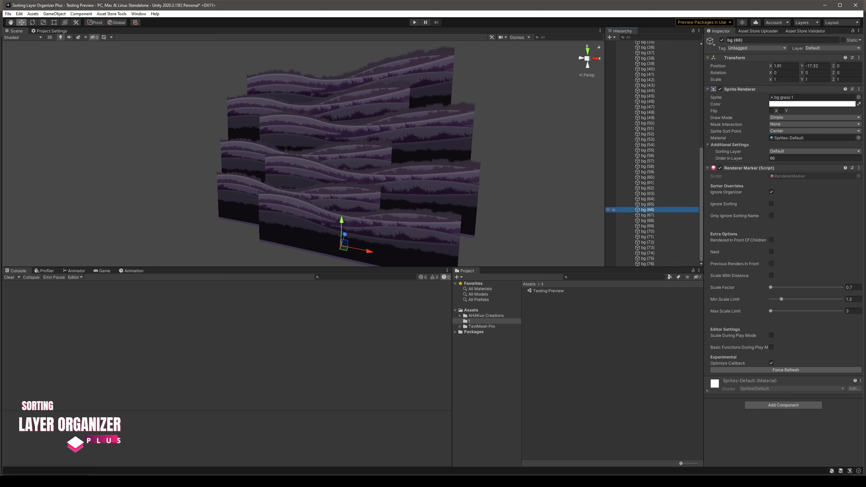
Undo the repeated layer duplications and moves back to the first duplicated set at its original position
{"action": "key", "text": "ctrl+z"}
{"action": "key", "text": "ctrl+z"}
{"action": "key", "text": "ctrl+z"}
{"action": "key", "text": "ctrl+z"}
{"action": "key", "text": "ctrl+z"}
{"action": "key", "text": "ctrl+z"}
{"action": "key", "text": "ctrl+z"}
{"action": "key", "text": "ctrl+z"}
{"action": "key", "text": "ctrl+z"}
{"action": "key", "text": "ctrl+z"}
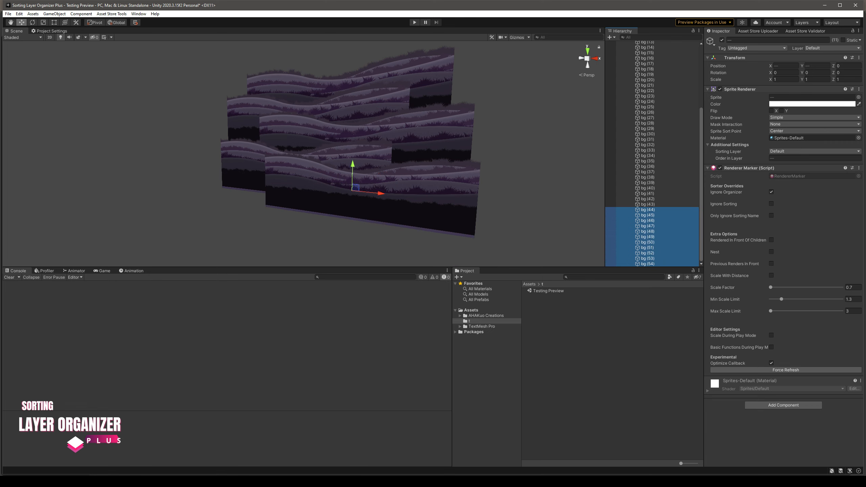
{"action": "key", "text": "ctrl+z"}
{"action": "key", "text": "ctrl+z"}
{"action": "key", "text": "ctrl+z"}
{"action": "key", "text": "ctrl+z"}
{"action": "key", "text": "ctrl+z"}
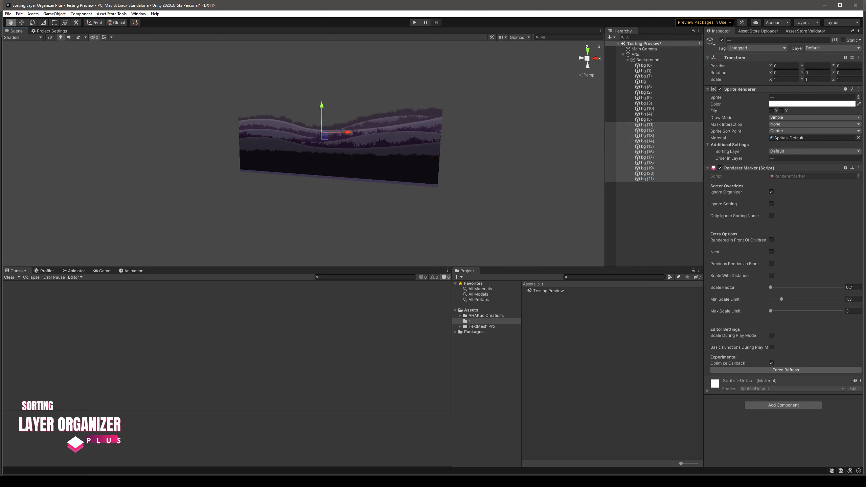
Undo the remaining duplication of the mountain and grass layers so only the original set stays under Background
{"action": "key", "text": "ctrl+z"}
{"action": "key", "text": "ctrl+z"}
{"action": "key", "text": "ctrl+z"}
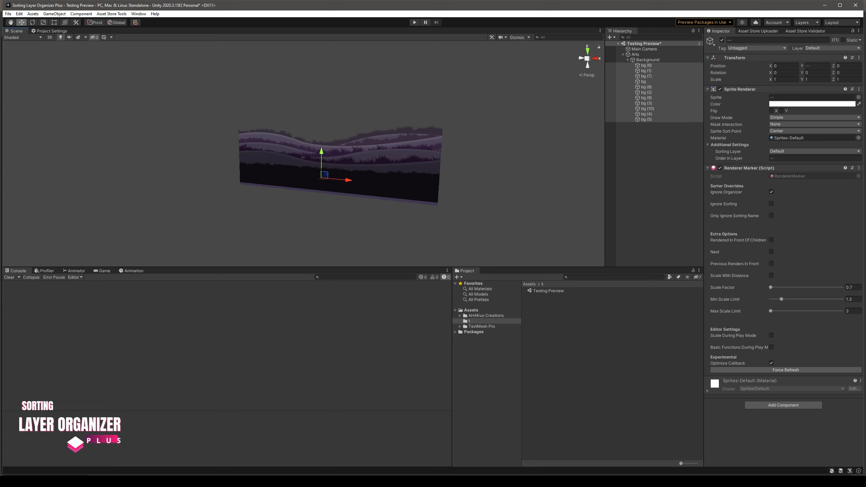
{"action": "left_click", "coordinate": [385, 102]}
{"action": "middle_click_drag", "start_coordinate": [386, 103], "coordinate": [337, 98]}
{"action": "scroll", "coordinate": [376, 130], "scroll_direction": "up", "scroll_amount": 7}
{"action": "right_click_drag", "start_coordinate": [337, 98], "coordinate": [346, 99]}
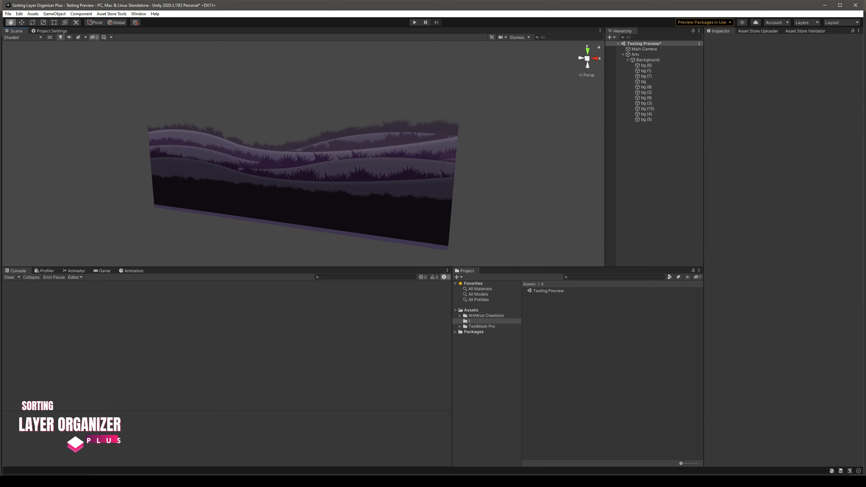
Enable Sort Layer Name Too on Background's Layer Organizer and set its Sorting Layer Name to Background
{"action": "middle_click_drag", "start_coordinate": [346, 99], "coordinate": [385, 106]}
{"action": "left_click", "coordinate": [648, 60]}
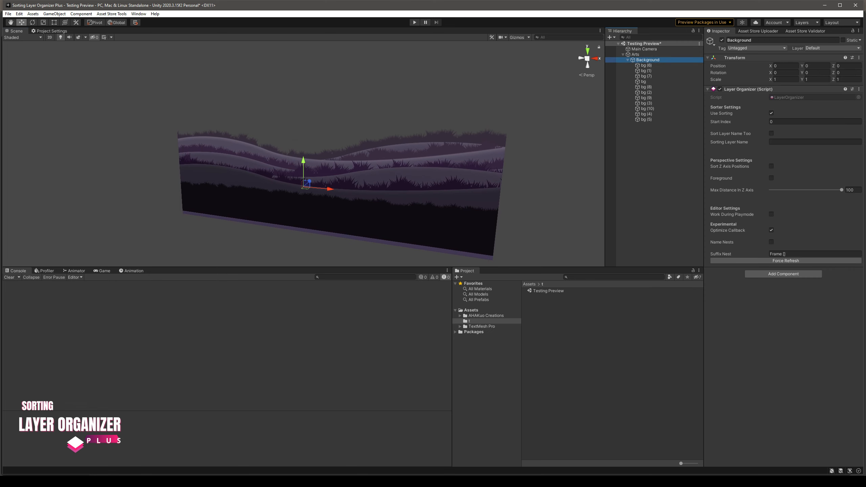
{"action": "left_click", "coordinate": [772, 134]}
{"action": "left_click", "coordinate": [795, 142]}
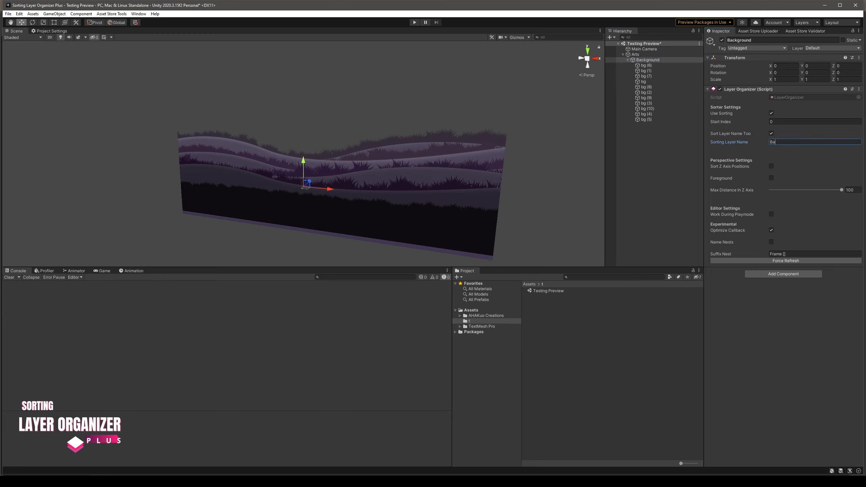
{"action": "type", "text": "Background"}
{"action": "left_click", "coordinate": [648, 60]}
Check the sorting layer and Order in Layer of the child layers from bg (6) down to bg (4)
{"action": "left_click", "coordinate": [647, 65]}
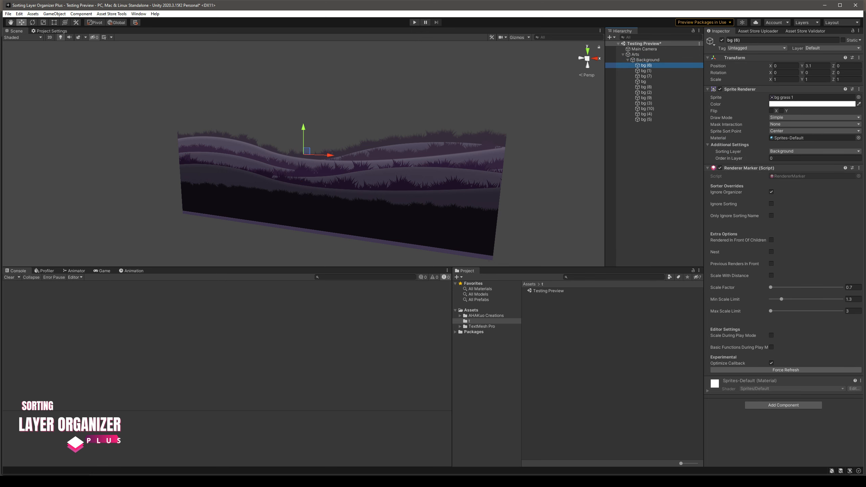
{"action": "key", "text": "Down"}
{"action": "key", "text": "Down"}
{"action": "key", "text": "Down"}
{"action": "key", "text": "Down"}
{"action": "key", "text": "Down"}
{"action": "key", "text": "Down"}
{"action": "key", "text": "Down"}
{"action": "key", "text": "Down"}
{"action": "key", "text": "Down"}
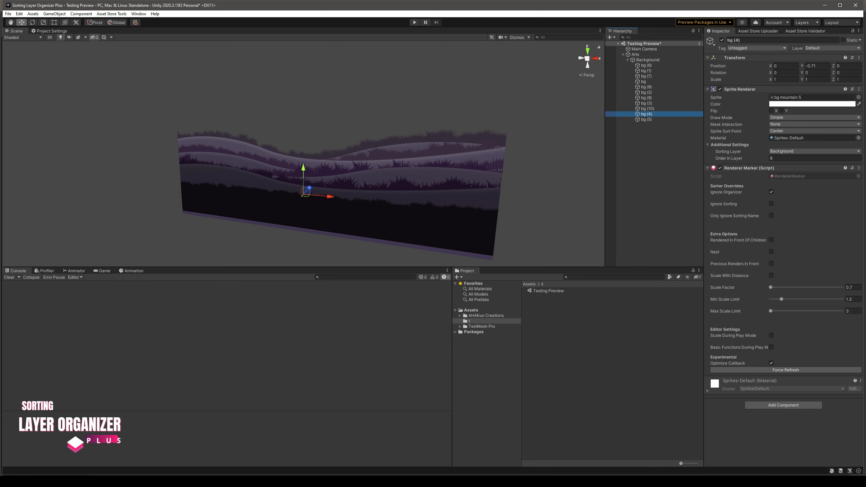
Override the Sorting Layer of bg (4) with Before Player
{"action": "left_click", "coordinate": [814, 151]}
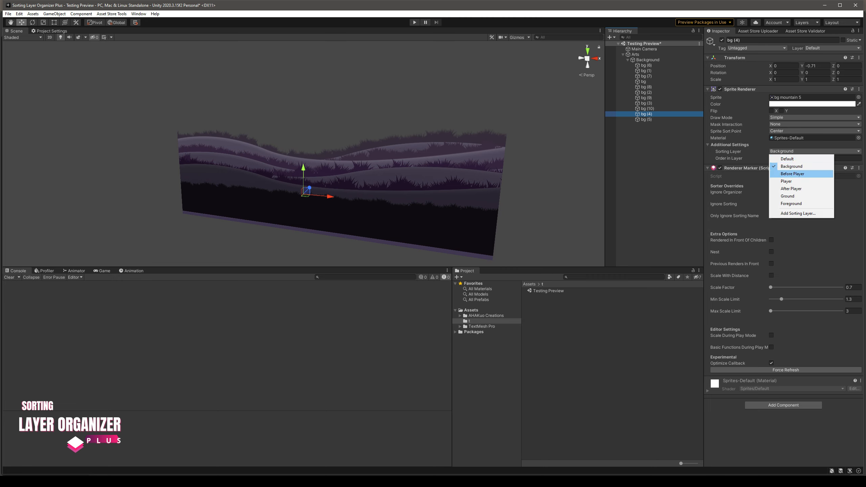
{"action": "left_click", "coordinate": [793, 174]}
{"action": "left_click", "coordinate": [815, 151]}
{"action": "key", "text": "Escape"}
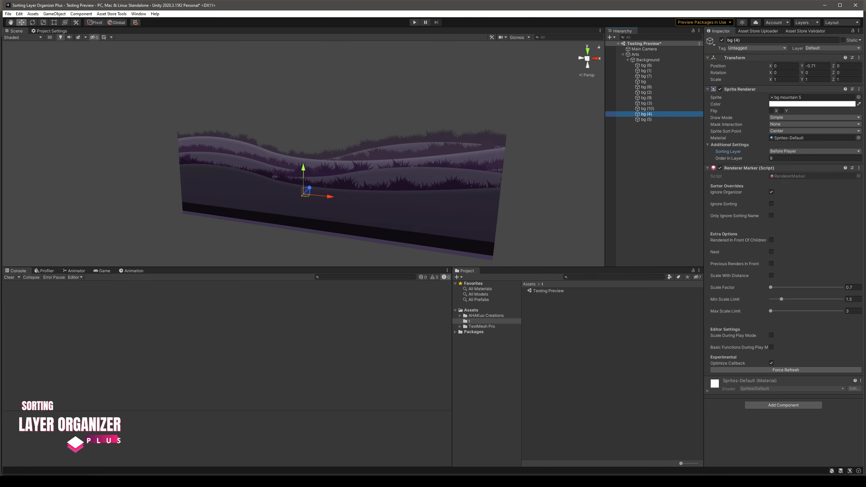
Force a refresh of the Renderer Marker on bg (4) and reselect the layer to check its sorting layer
{"action": "left_click", "coordinate": [786, 371]}
{"action": "left_click", "coordinate": [786, 370]}
{"action": "middle_click_drag", "start_coordinate": [344, 191], "coordinate": [311, 180]}
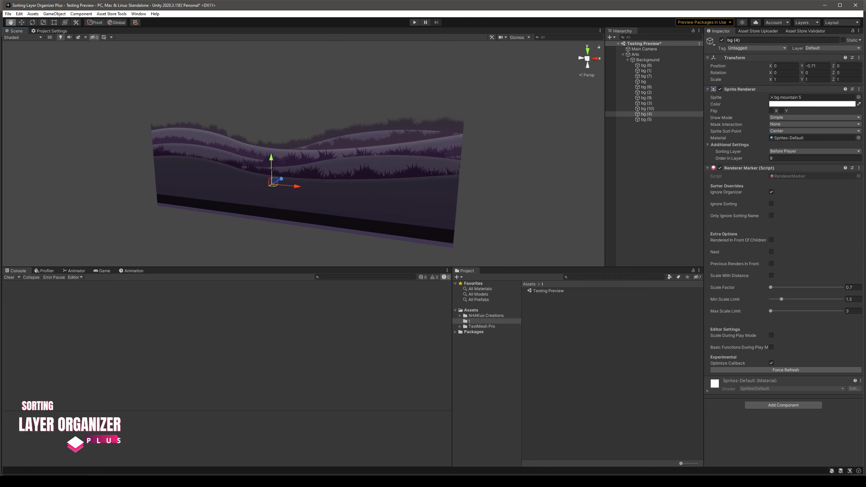
{"action": "scroll", "coordinate": [311, 180], "scroll_direction": "down", "scroll_amount": 10}
{"action": "left_click", "coordinate": [650, 147]}
{"action": "left_click", "coordinate": [647, 114]}
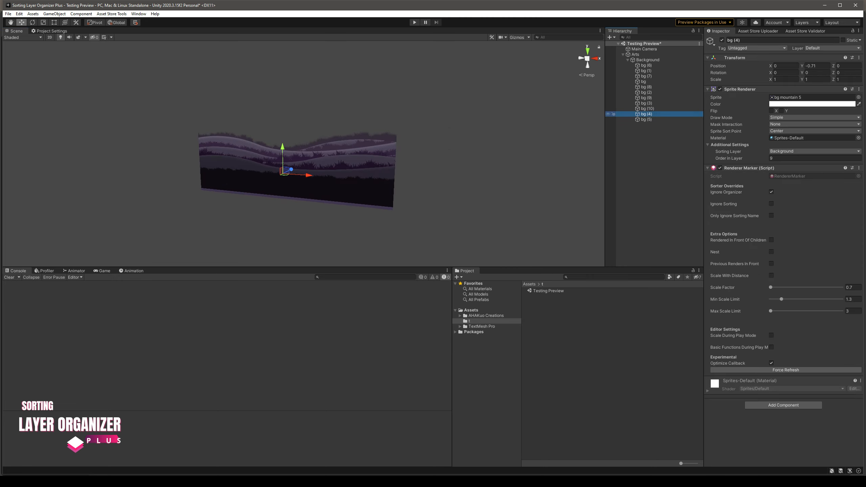
Force a refresh of the Layer Organizer on the Background object
{"action": "left_click", "coordinate": [815, 151]}
{"action": "left_click", "coordinate": [652, 150]}
{"action": "left_click", "coordinate": [653, 150]}
{"action": "left_click", "coordinate": [647, 60]}
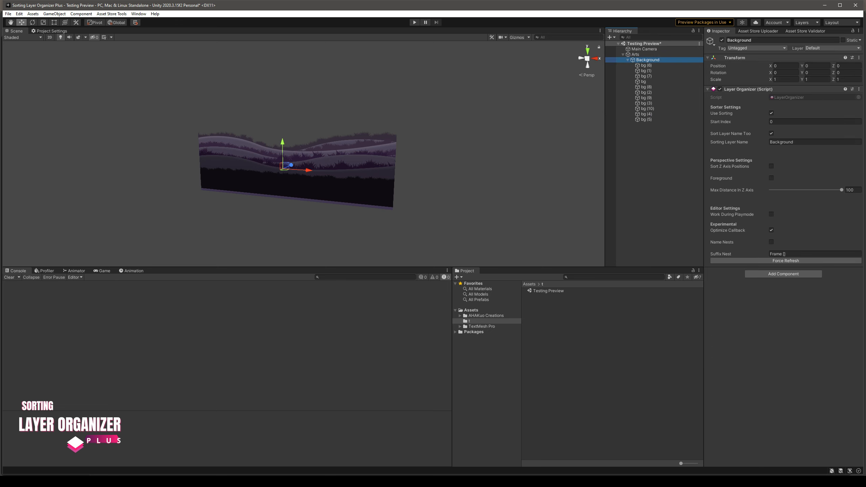
{"action": "left_click", "coordinate": [786, 261]}
{"action": "left_click", "coordinate": [786, 261]}
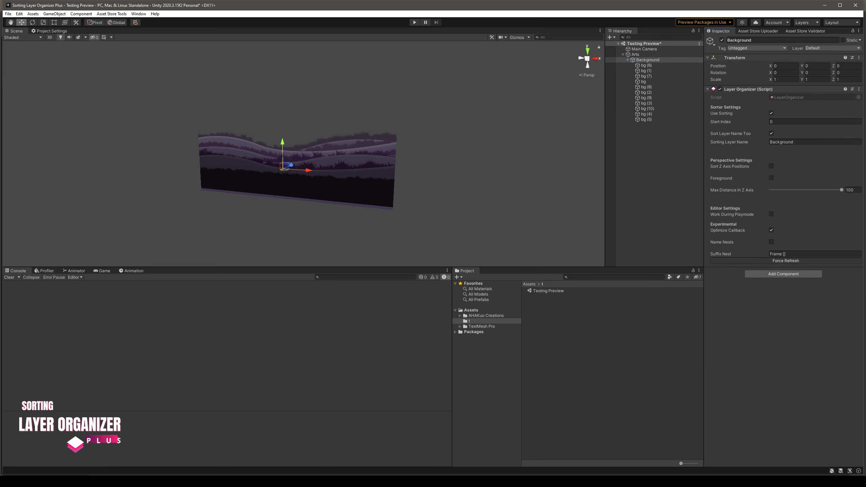
{"action": "scroll", "coordinate": [300, 155], "scroll_direction": "up", "scroll_amount": 8}
{"action": "middle_click_drag", "start_coordinate": [299, 155], "coordinate": [318, 162]}
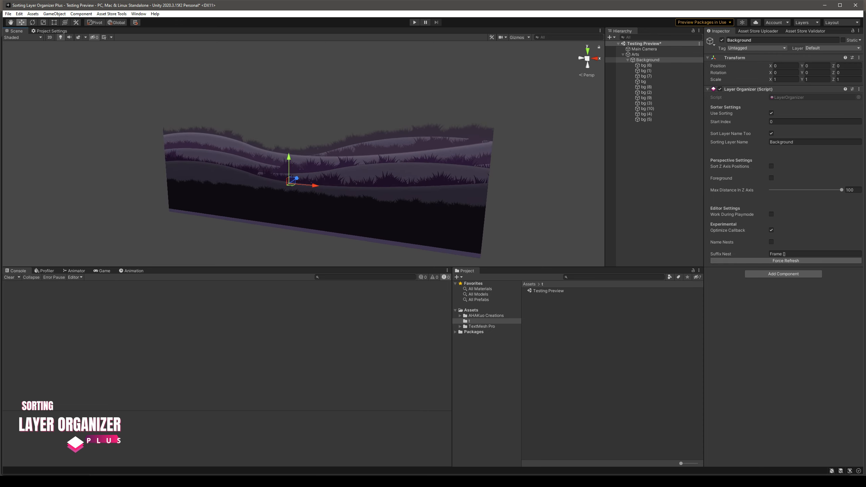
{"action": "left_click", "coordinate": [654, 170]}
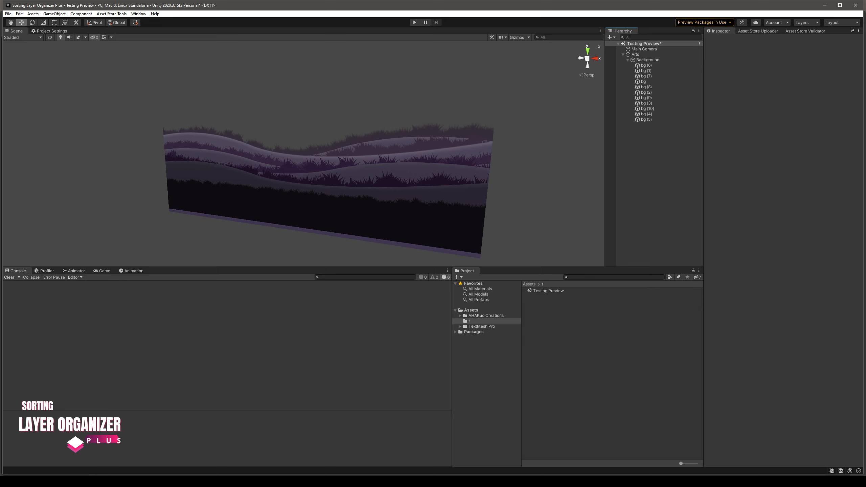
Set the Layer Organizer's Start Index on Background to 217 and check the Order in Layer of its child layers
{"action": "left_click", "coordinate": [648, 60]}
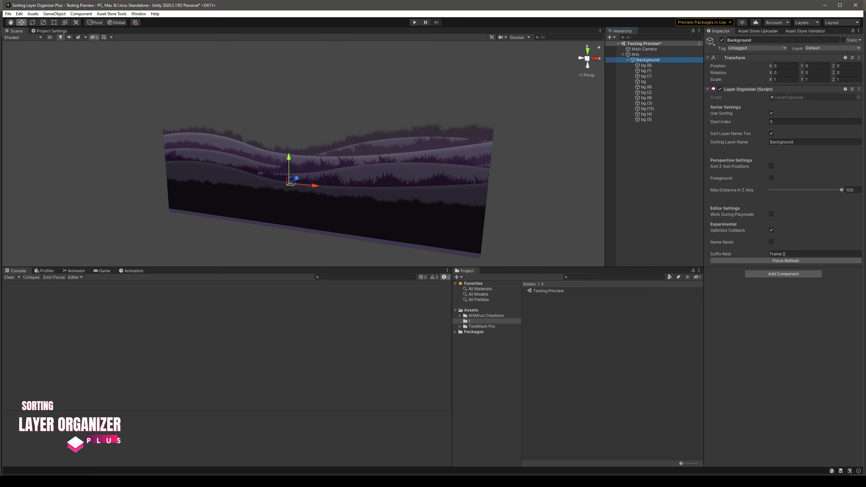
{"action": "left_click_drag", "start_coordinate": [721, 122], "coordinate": [722, 122]}
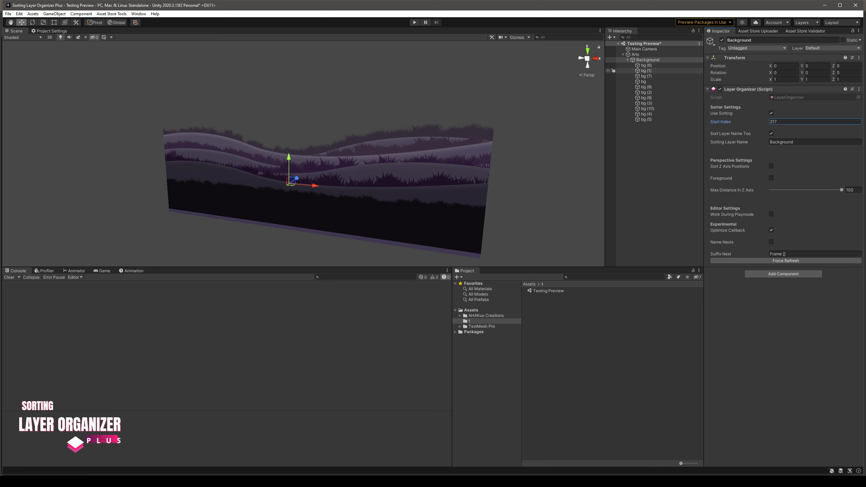
{"action": "left_click", "coordinate": [646, 65]}
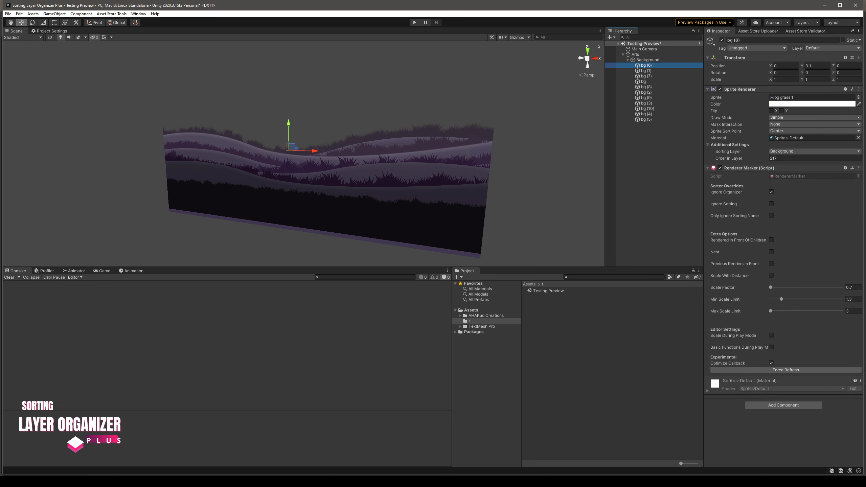
{"action": "left_click", "coordinate": [647, 71]}
{"action": "left_click", "coordinate": [647, 76]}
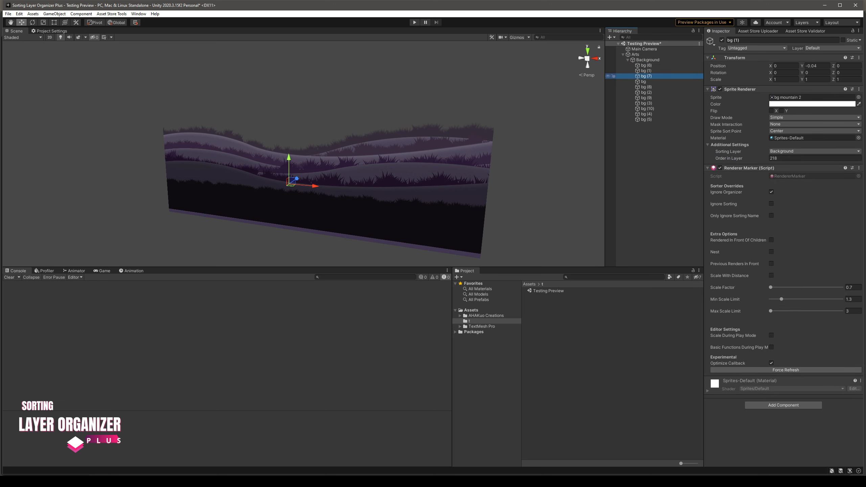
{"action": "left_click", "coordinate": [647, 87]}
{"action": "left_click", "coordinate": [647, 104]}
{"action": "left_click", "coordinate": [647, 114]}
Set Background's Start Index back to 0 and collapse its child layers in the hierarchy
{"action": "left_click", "coordinate": [648, 60]}
{"action": "left_click", "coordinate": [815, 122]}
{"action": "type", "text": "0"}
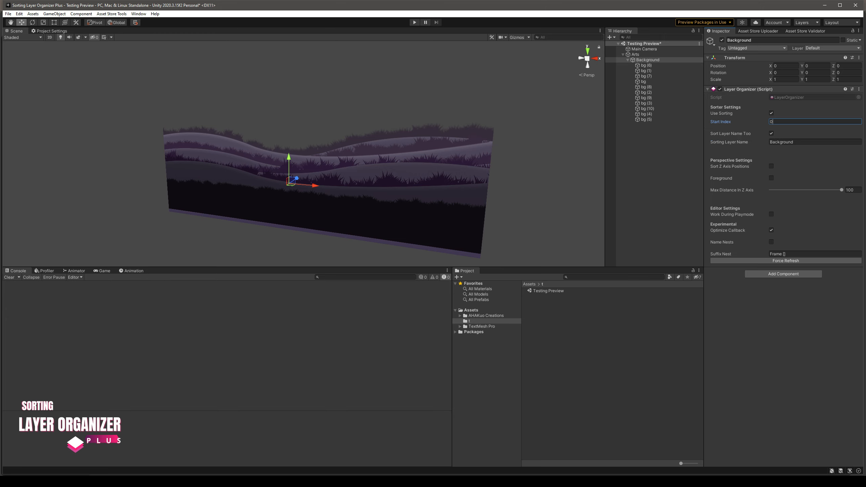
{"action": "left_click", "coordinate": [655, 164]}
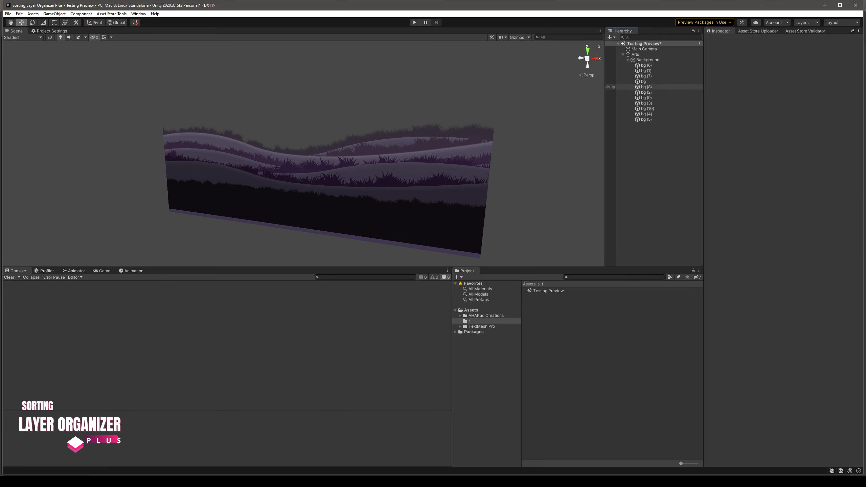
{"action": "left_click", "coordinate": [627, 60]}
{"action": "left_click", "coordinate": [648, 60]}
{"action": "left_click", "coordinate": [655, 136]}
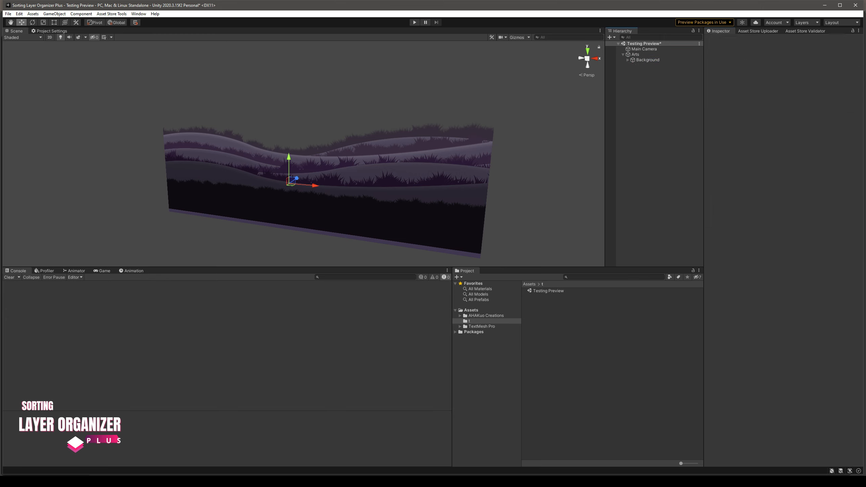
{"action": "left_click", "coordinate": [648, 59]}
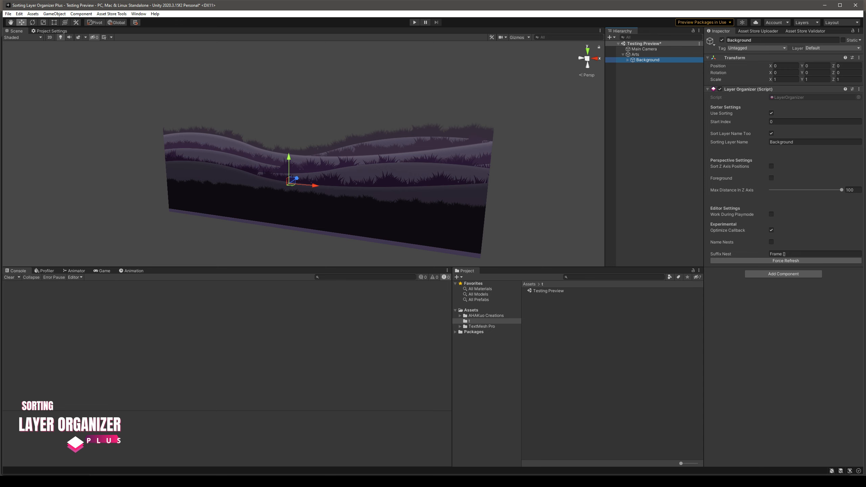
Add a Particle System effect as a child of Background
{"action": "right_click_drag", "start_coordinate": [426, 147], "coordinate": [400, 148]}
{"action": "middle_click_drag", "start_coordinate": [400, 147], "coordinate": [352, 147]}
{"action": "mouse_move", "coordinate": [352, 147]}
{"action": "right_mouse_down"}
{"action": "mouse_move", "coordinate": [346, 139]}
{"action": "mouse_move", "coordinate": [355, 138]}
{"action": "right_mouse_up"}
{"action": "left_click", "coordinate": [628, 60]}
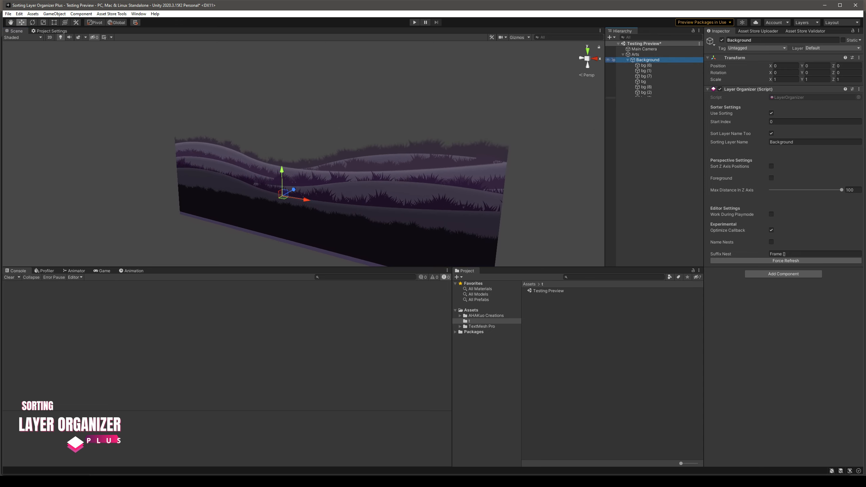
{"action": "right_click", "coordinate": [642, 60]}
{"action": "mouse_move", "coordinate": [659, 178]}
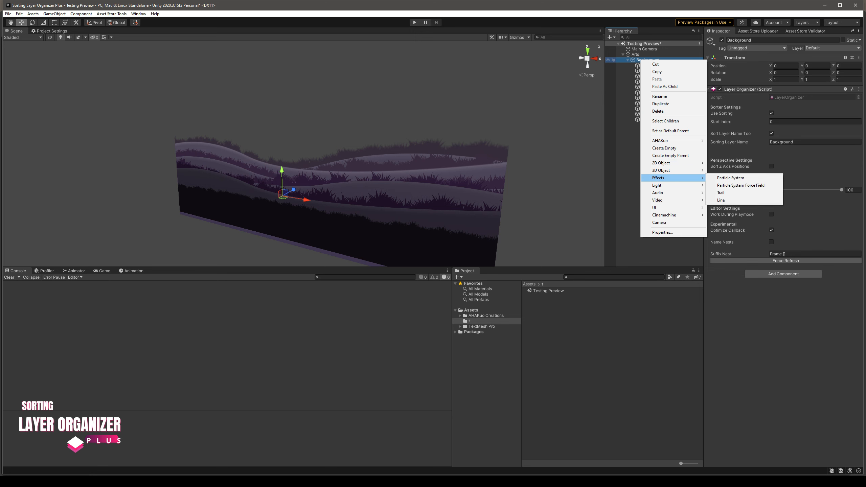
{"action": "left_click", "coordinate": [731, 177]}
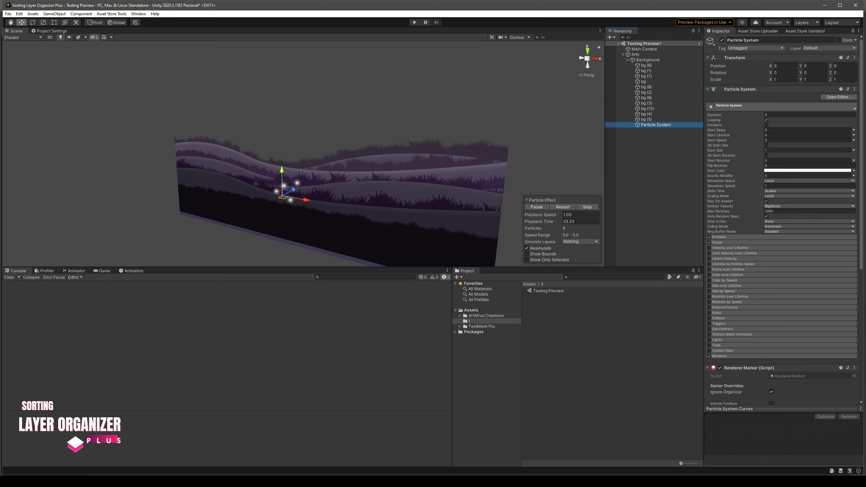
{"action": "middle_click_drag", "start_coordinate": [403, 170], "coordinate": [425, 144]}
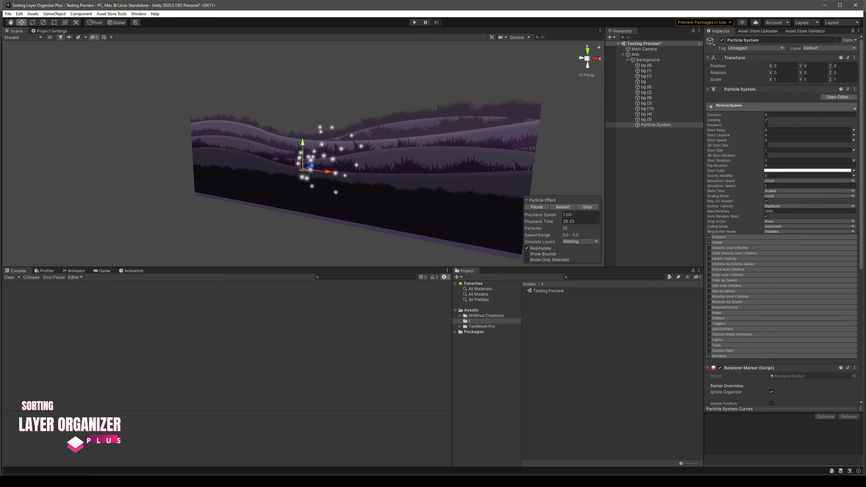
Reorder the Particle System to directly after bg (7) and move it to about X 1.81, Y 2.84
{"action": "left_click_drag", "start_coordinate": [307, 166], "coordinate": [278, 186]}
{"action": "left_click_drag", "start_coordinate": [656, 125], "coordinate": [655, 78]}
{"action": "left_click_drag", "start_coordinate": [278, 186], "coordinate": [326, 135]}
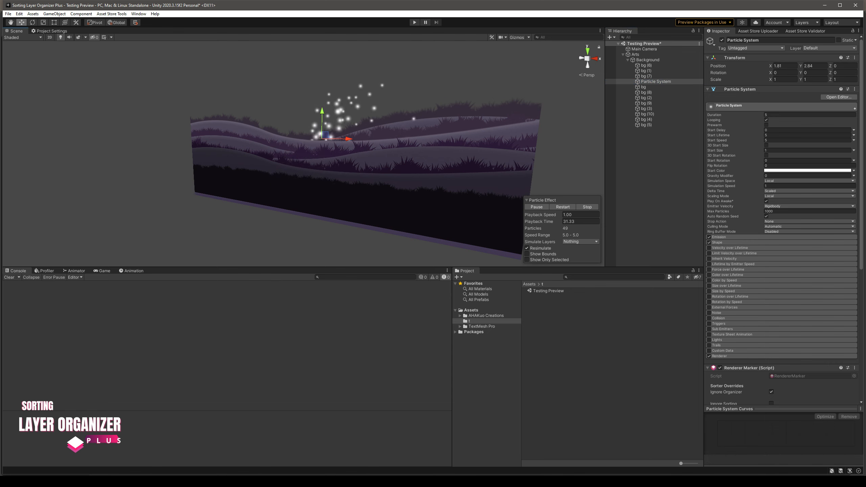
Set the Particle System's emitter shape to Edge
{"action": "left_click", "coordinate": [718, 243]}
{"action": "left_click", "coordinate": [808, 249]}
{"action": "left_click", "coordinate": [780, 338]}
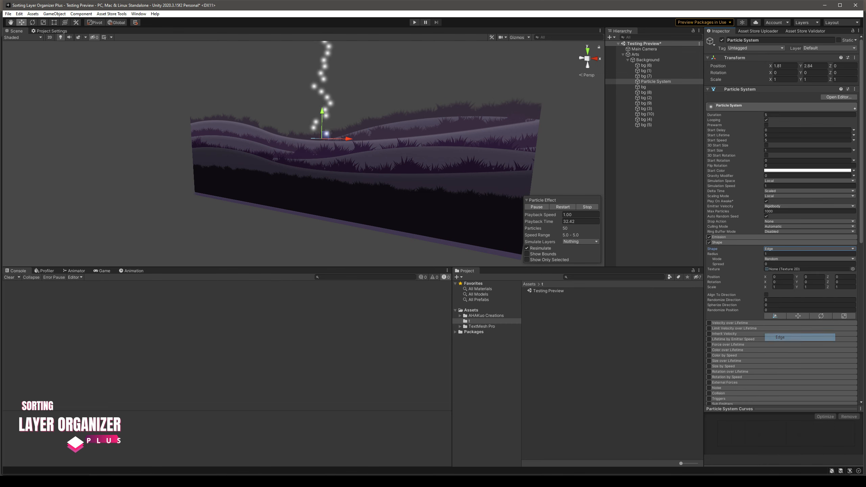
Reorder the Particle System to directly after bg (6), reposition it over the hills, and check its renderer sorting settings
{"action": "left_click_drag", "start_coordinate": [326, 135], "coordinate": [421, 180]}
{"action": "left_click_drag", "start_coordinate": [655, 81], "coordinate": [648, 70]}
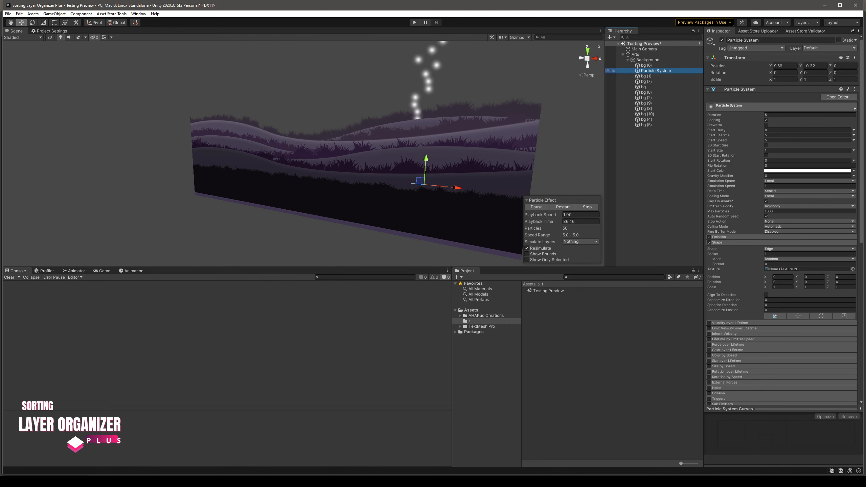
{"action": "left_click_drag", "start_coordinate": [421, 181], "coordinate": [321, 178]}
{"action": "scroll", "coordinate": [781, 239], "scroll_direction": "down", "scroll_amount": 10}
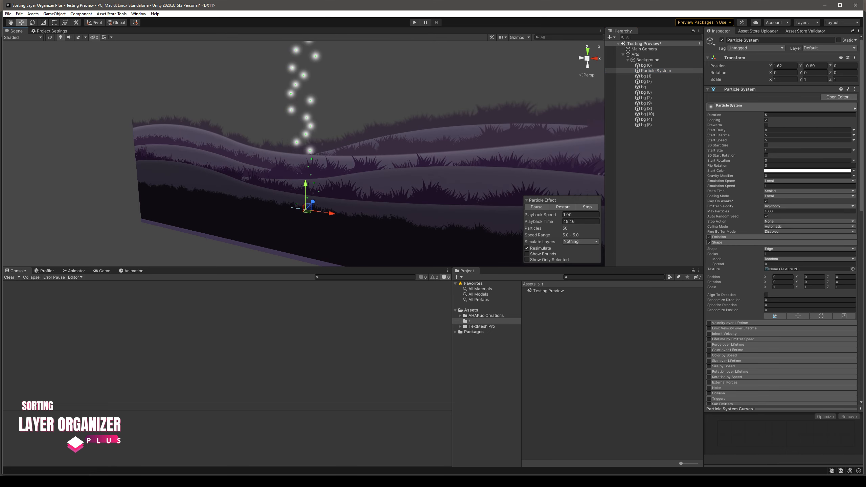
Delete the Particle System and collapse the Background object
{"action": "key", "text": "Delete"}
{"action": "scroll", "coordinate": [304, 154], "scroll_direction": "up", "scroll_amount": 3}
{"action": "scroll", "coordinate": [303, 153], "scroll_direction": "down", "scroll_amount": 3}
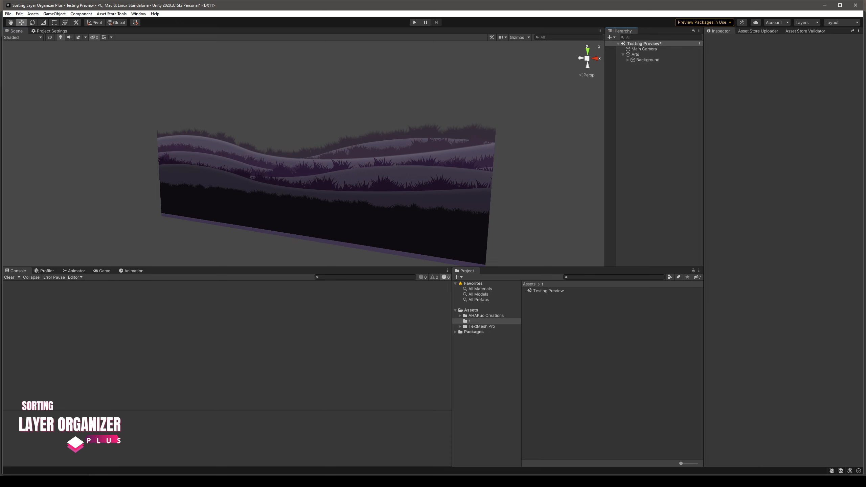
Duplicate the Background object under Arts and rename the copy Ground
{"action": "left_click", "coordinate": [648, 60]}
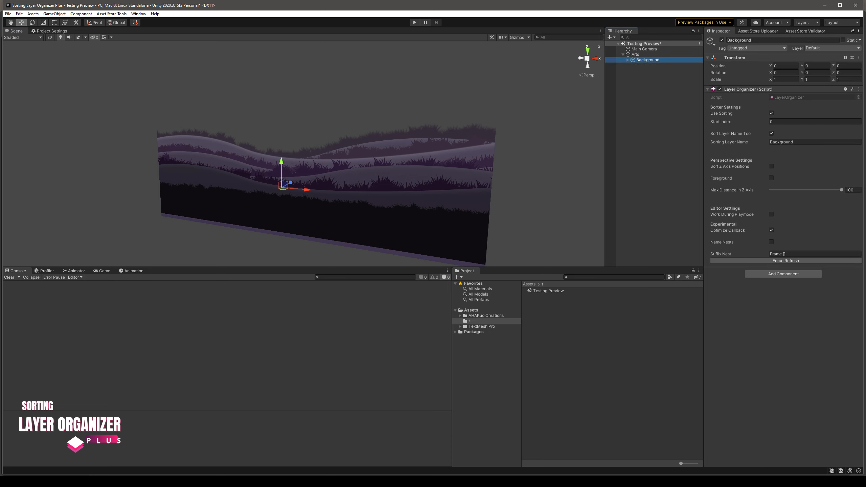
{"action": "key", "text": "ctrl+d"}
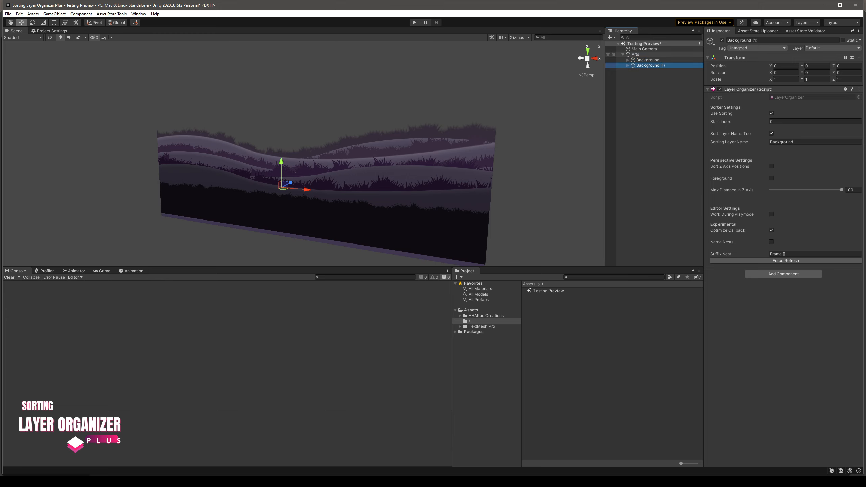
{"action": "key", "text": "F2"}
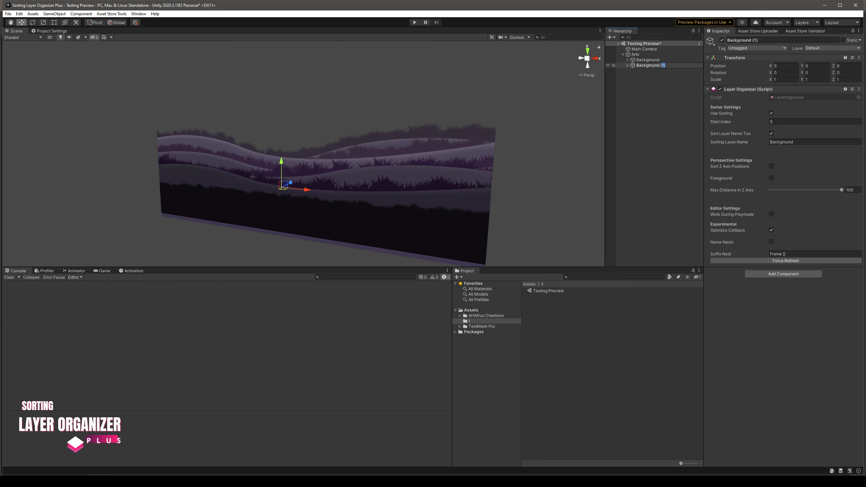
{"action": "key", "text": "BackSpace"}
{"action": "left_click_drag", "start_coordinate": [661, 65], "coordinate": [636, 65]}
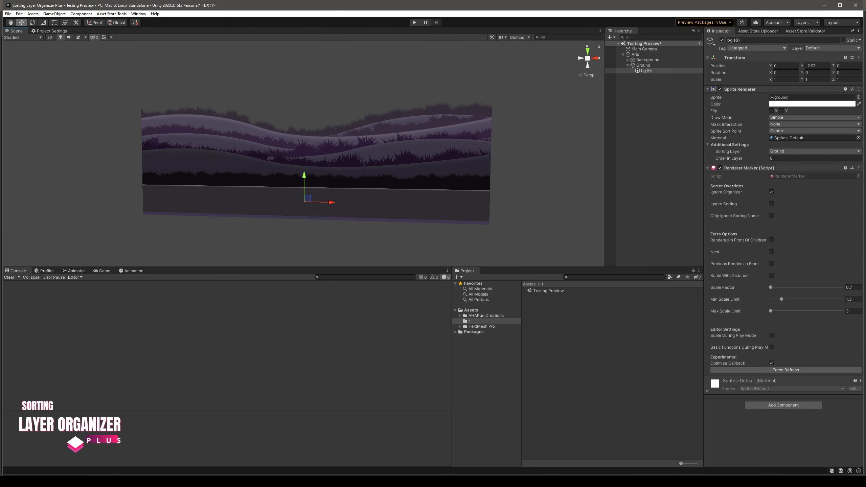
{"action": "left_click", "coordinate": [648, 60]}
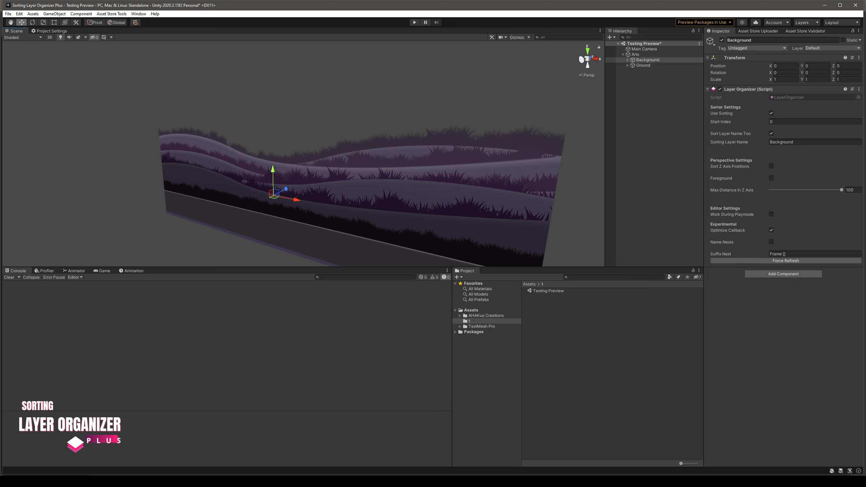
Turn on Sort Z Axis Positions for Background and turn off Ignore Organizer on all its bg child sprites
{"action": "left_click", "coordinate": [772, 166]}
{"action": "left_click", "coordinate": [628, 59]}
{"action": "left_click", "coordinate": [646, 65]}
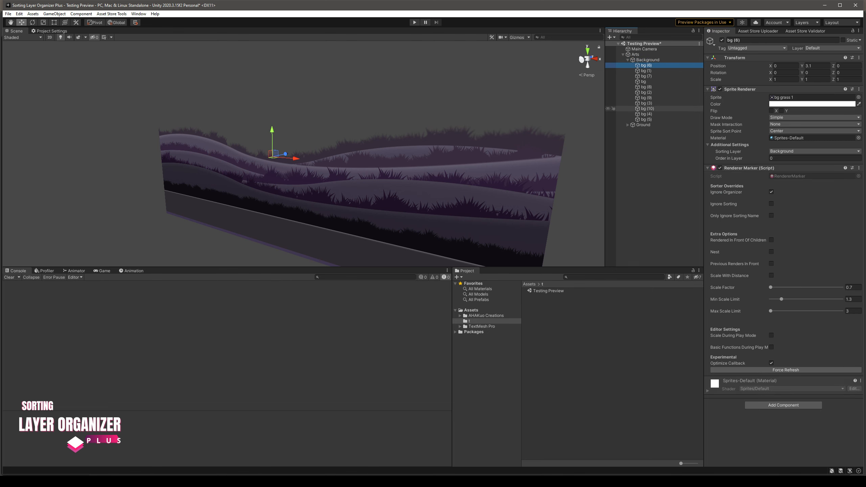
{"action": "left_click", "coordinate": [646, 119], "text": "shift"}
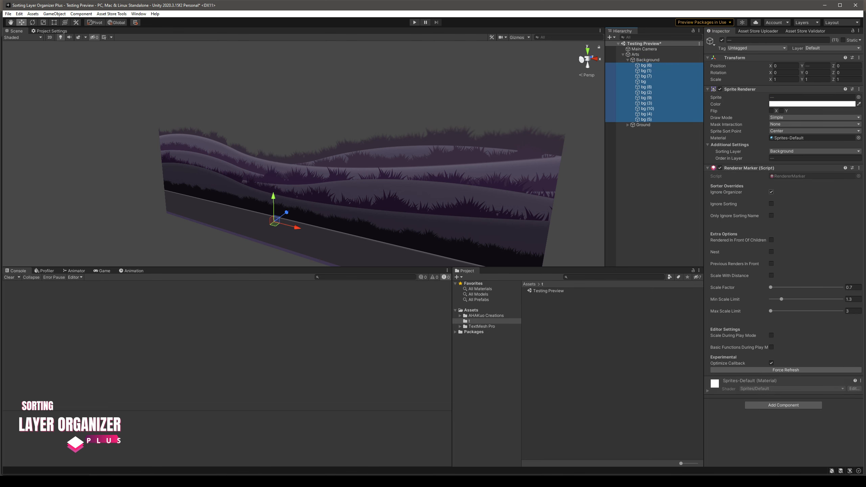
{"action": "left_click", "coordinate": [772, 193]}
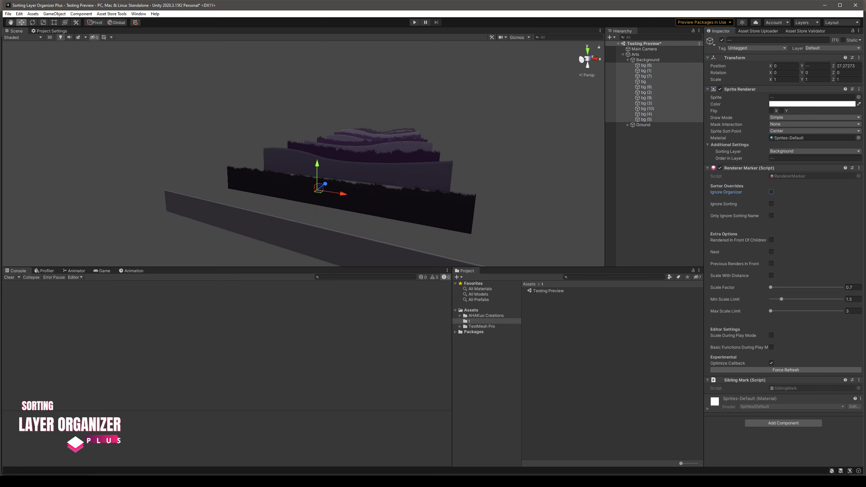
{"action": "left_click", "coordinate": [478, 109]}
{"action": "mouse_move", "coordinate": [443, 137]}
{"action": "left_mouse_down", "text": "alt"}
{"action": "mouse_move", "coordinate": [459, 139]}
{"action": "mouse_move", "coordinate": [416, 128]}
{"action": "mouse_move", "coordinate": [441, 128]}
{"action": "left_mouse_up", "text": "alt"}
{"action": "middle_click_drag", "start_coordinate": [442, 128], "coordinate": [448, 137]}
Set the Background organizer's Max Distance In Z Axis to 20
{"action": "left_click", "coordinate": [648, 60]}
{"action": "left_click_drag", "start_coordinate": [842, 190], "coordinate": [781, 190]}
{"action": "left_click_drag", "start_coordinate": [392, 157], "coordinate": [341, 155], "text": "alt"}
{"action": "middle_click_drag", "start_coordinate": [341, 155], "coordinate": [382, 161]}
{"action": "left_click_drag", "start_coordinate": [781, 190], "coordinate": [786, 190]}
{"action": "left_click_drag", "start_coordinate": [855, 190], "coordinate": [846, 191]}
{"action": "type", "text": "20"}
{"action": "right_click_drag", "start_coordinate": [393, 157], "coordinate": [394, 155]}
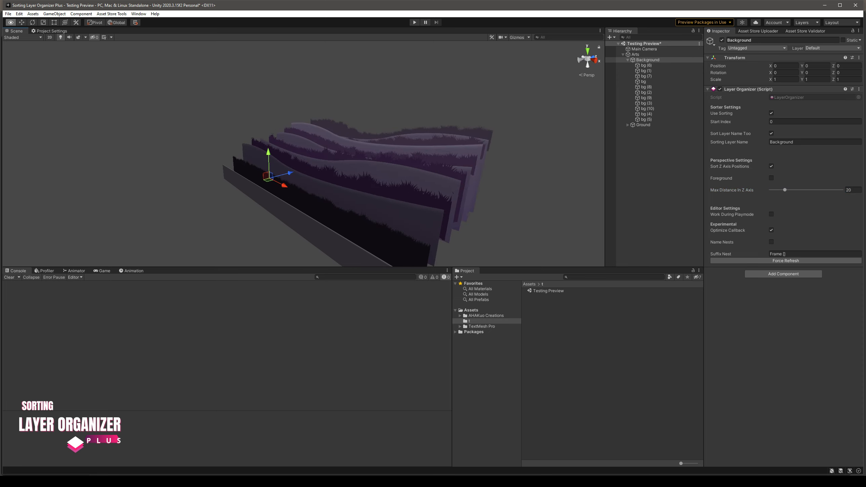
{"action": "left_click_drag", "start_coordinate": [394, 155], "coordinate": [448, 143], "text": "alt"}
{"action": "scroll", "coordinate": [429, 133], "scroll_direction": "up", "scroll_amount": 8}
{"action": "scroll", "coordinate": [440, 155], "scroll_direction": "down", "scroll_amount": 5}
Try reordering bg (10) to directly after bg (1) under Background to test the depth sorting
{"action": "left_click", "coordinate": [650, 153]}
{"action": "left_click", "coordinate": [647, 109]}
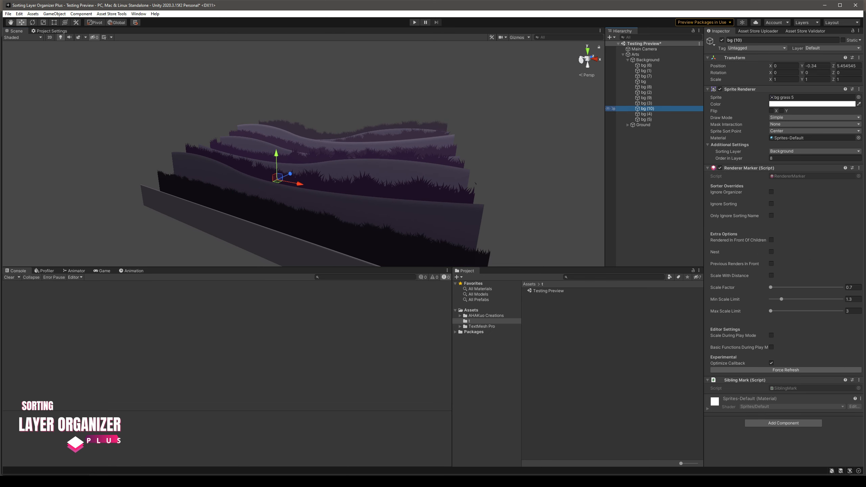
{"action": "left_click_drag", "start_coordinate": [648, 109], "coordinate": [648, 73]}
{"action": "left_click_drag", "start_coordinate": [478, 147], "coordinate": [433, 145], "text": "alt"}
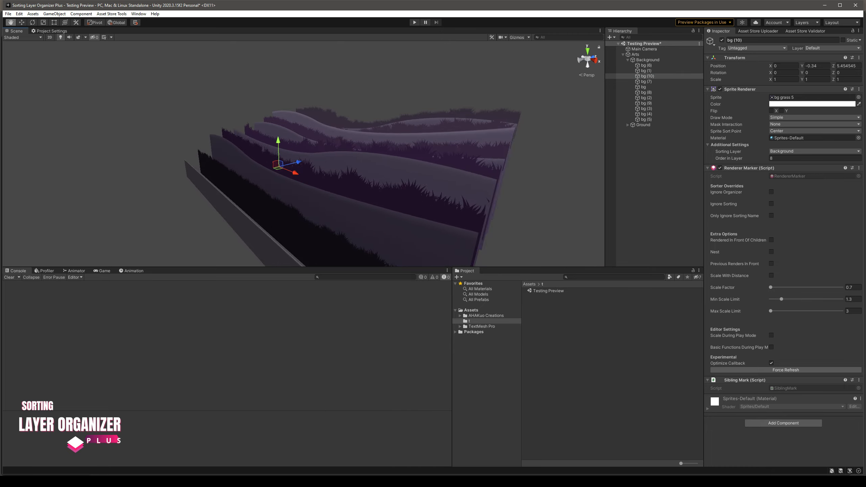
{"action": "scroll", "coordinate": [434, 146], "scroll_direction": "down", "scroll_amount": 3}
{"action": "left_click", "coordinate": [650, 160]}
{"action": "left_click", "coordinate": [647, 82]}
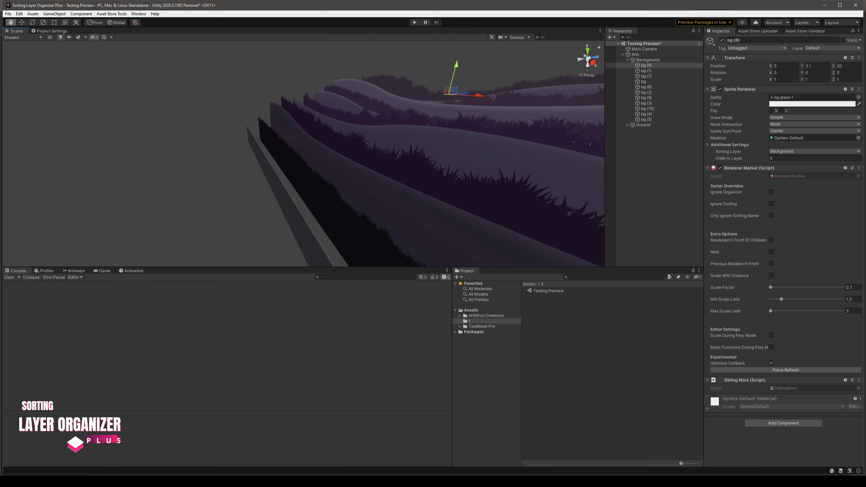
{"action": "middle_click_drag", "start_coordinate": [409, 153], "coordinate": [437, 146]}
Try moving background layers by hand in the scene and undo each move
{"action": "left_click", "coordinate": [647, 119]}
{"action": "key", "text": "w"}
{"action": "left_click_drag", "start_coordinate": [314, 141], "coordinate": [319, 137]}
{"action": "key", "text": "ctrl+z"}
{"action": "middle_click_drag", "start_coordinate": [319, 138], "coordinate": [260, 163]}
{"action": "left_click", "coordinate": [316, 164]}
{"action": "mouse_move", "coordinate": [294, 138]}
{"action": "left_mouse_down"}
{"action": "mouse_move", "coordinate": [298, 131]}
{"action": "mouse_move", "coordinate": [306, 137]}
{"action": "left_mouse_up"}
{"action": "key", "text": "ctrl+z"}
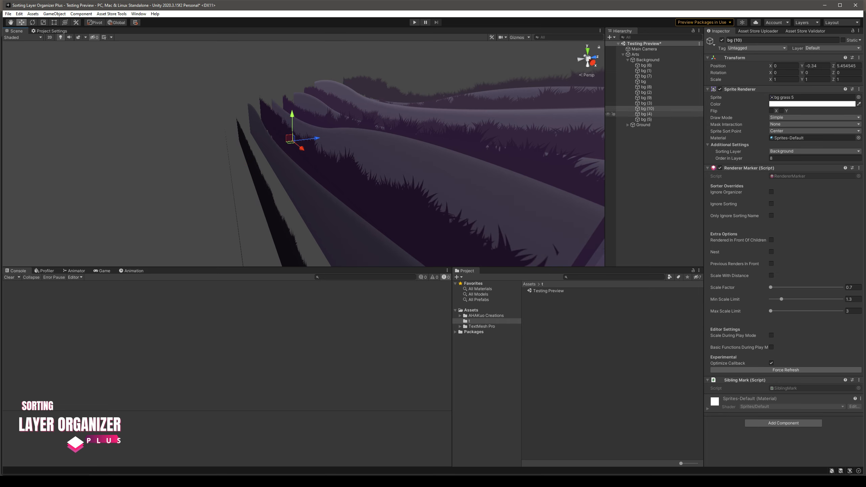
Make the grass layer bg (10) a child of the mountain layer bg (4)
{"action": "left_click", "coordinate": [646, 109]}
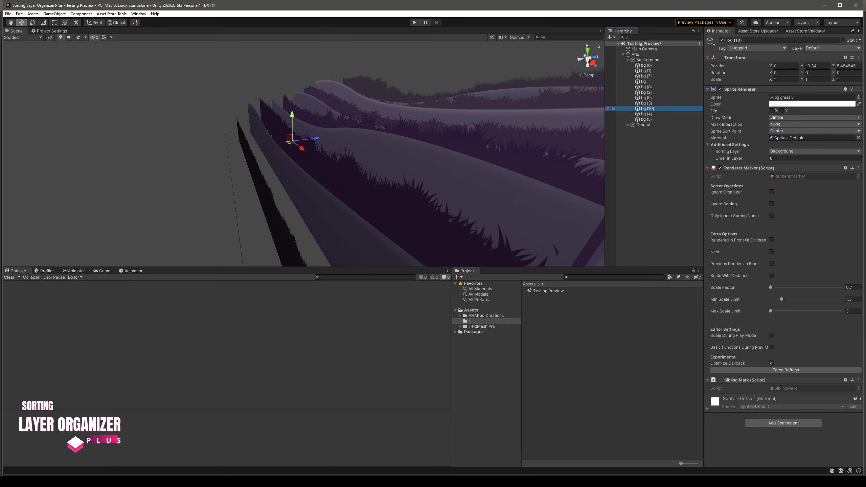
{"action": "left_click_drag", "start_coordinate": [646, 108], "coordinate": [646, 114]}
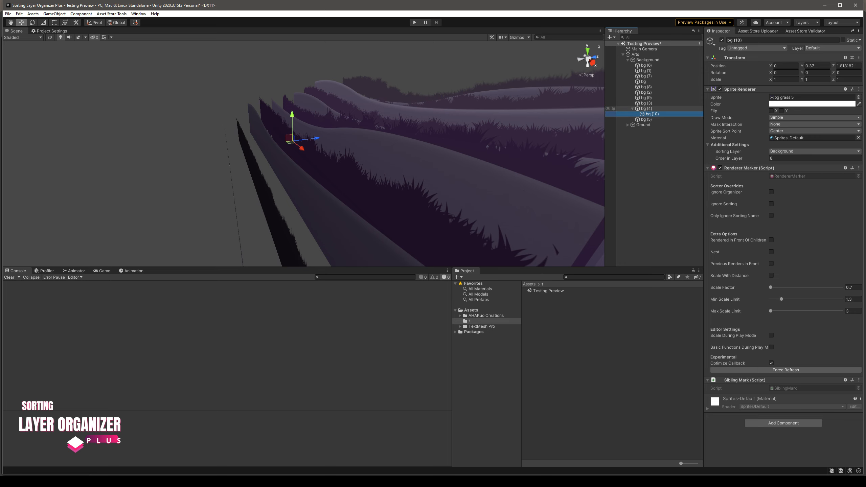
{"action": "left_click", "coordinate": [646, 108]}
{"action": "left_click", "coordinate": [652, 114]}
{"action": "middle_click_drag", "start_coordinate": [385, 147], "coordinate": [389, 164]}
Turn on Rendered In Front Of Children for bg (4)
{"action": "left_click", "coordinate": [646, 108]}
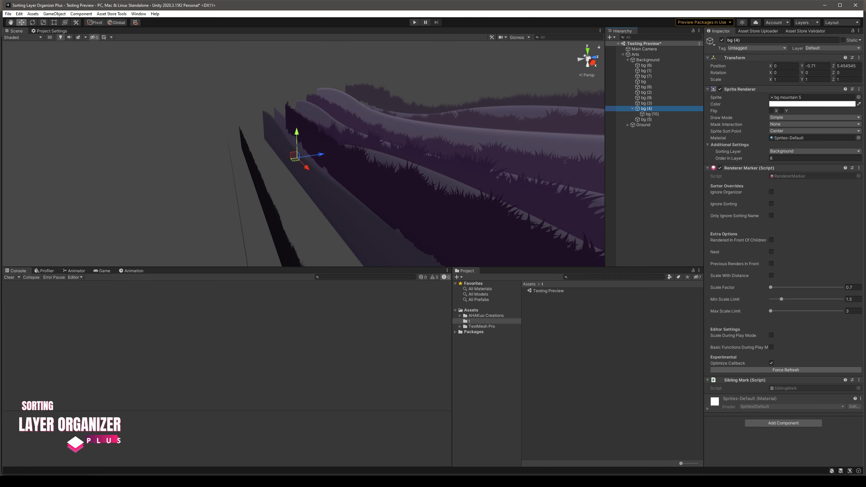
{"action": "mouse_move", "coordinate": [738, 241]}
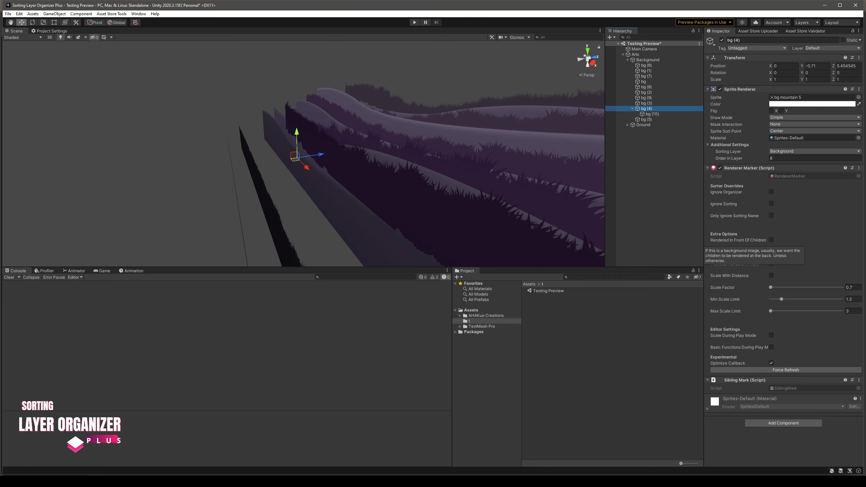
{"action": "left_click", "coordinate": [739, 240]}
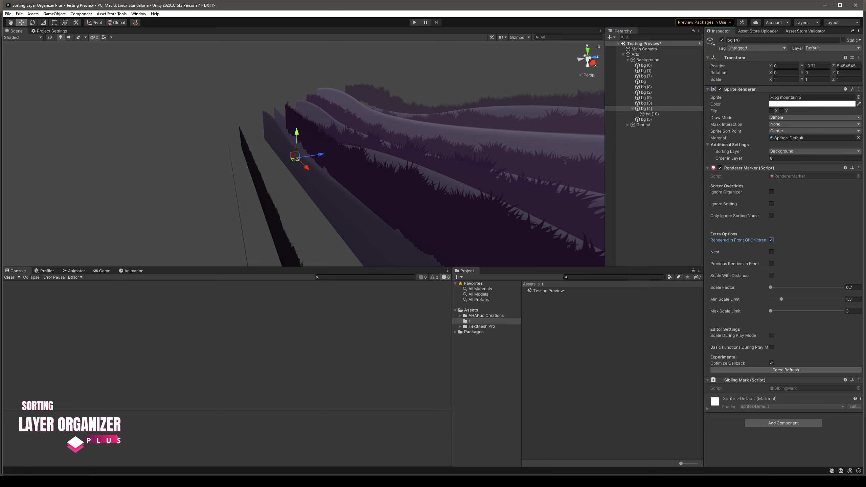
Turn on Ignore Organizer for bg (10) and raise the grass to about Y 1.13 above its parent hill
{"action": "left_click", "coordinate": [652, 115]}
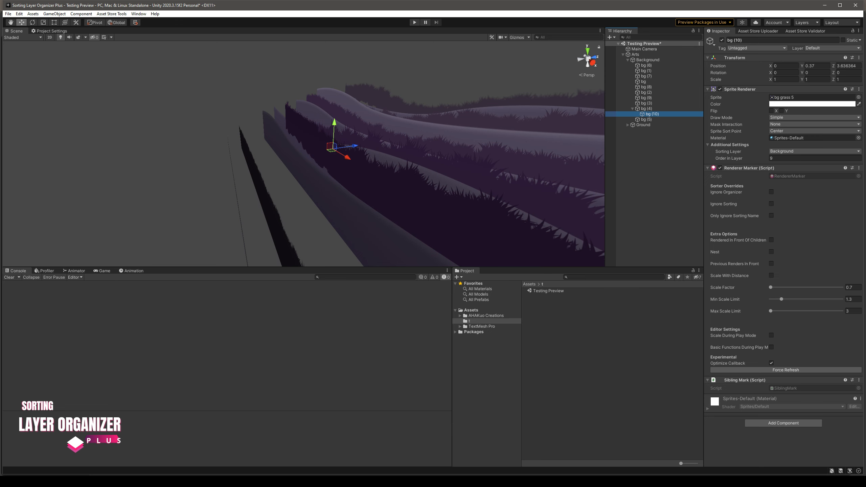
{"action": "left_click", "coordinate": [772, 192]}
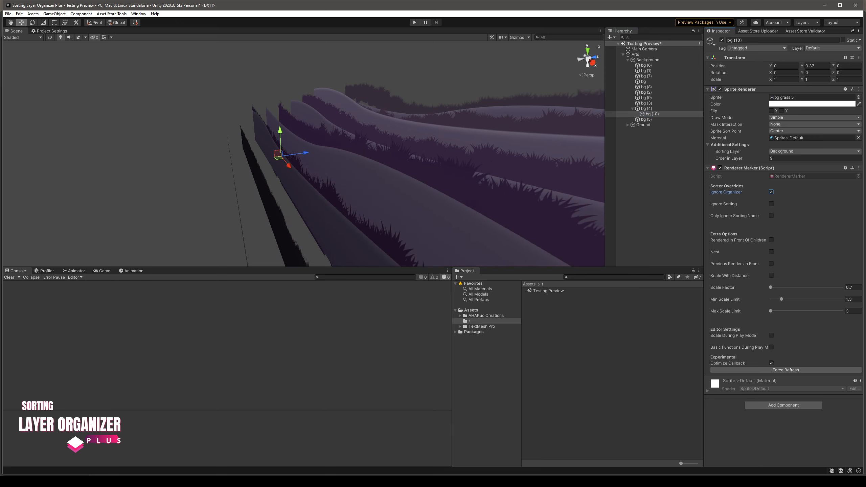
{"action": "left_click", "coordinate": [647, 109]}
{"action": "left_click", "coordinate": [653, 114]}
{"action": "left_click_drag", "start_coordinate": [280, 131], "coordinate": [323, 123]}
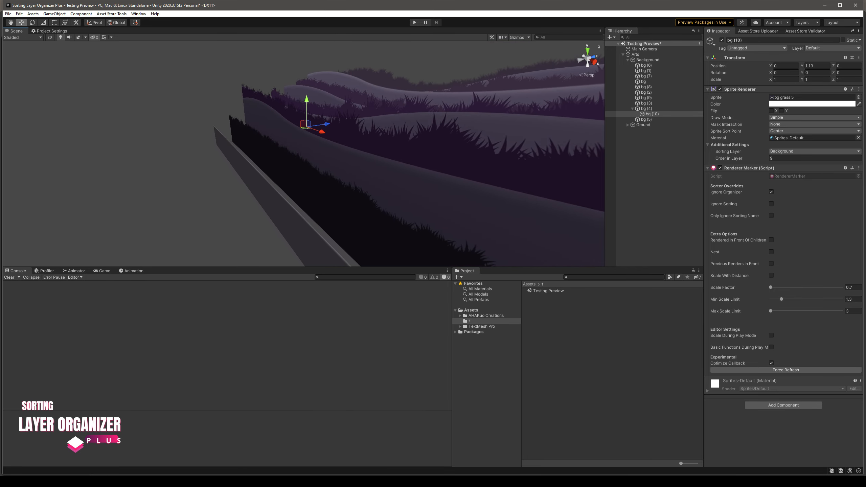
{"action": "middle_click_drag", "start_coordinate": [323, 123], "coordinate": [296, 140]}
{"action": "left_click", "coordinate": [645, 109]}
{"action": "left_click", "coordinate": [653, 115]}
{"action": "left_click_drag", "start_coordinate": [345, 136], "coordinate": [367, 126], "text": "alt"}
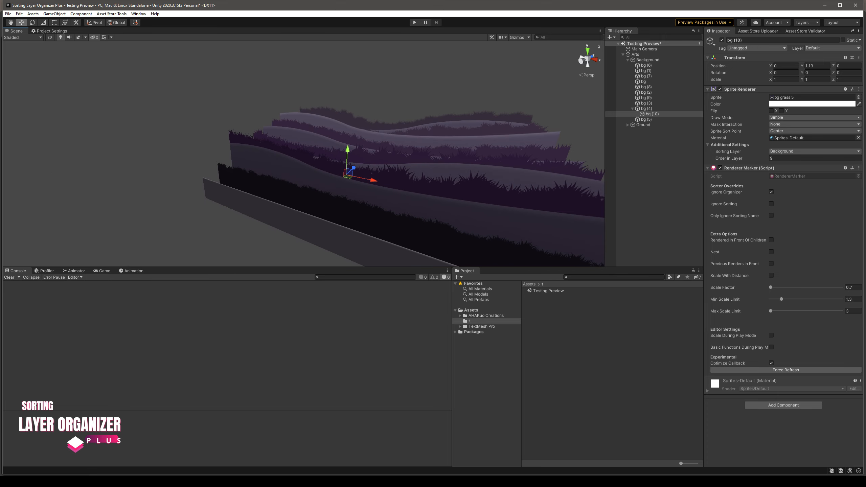
{"action": "middle_click_drag", "start_coordinate": [367, 126], "coordinate": [353, 124]}
Duplicate bg (10) with the bg tree sprite, scaled to about 1.57 and placed at about X -7.73, Y 4.54 on the hill
{"action": "key", "text": "ctrl+d"}
{"action": "left_click", "coordinate": [859, 98]}
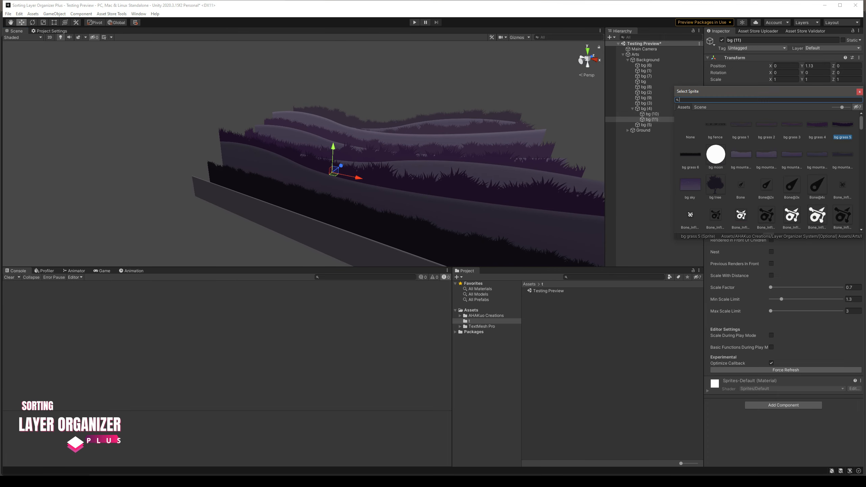
{"action": "double_click", "coordinate": [716, 185]}
{"action": "left_click_drag", "start_coordinate": [335, 170], "coordinate": [335, 170]}
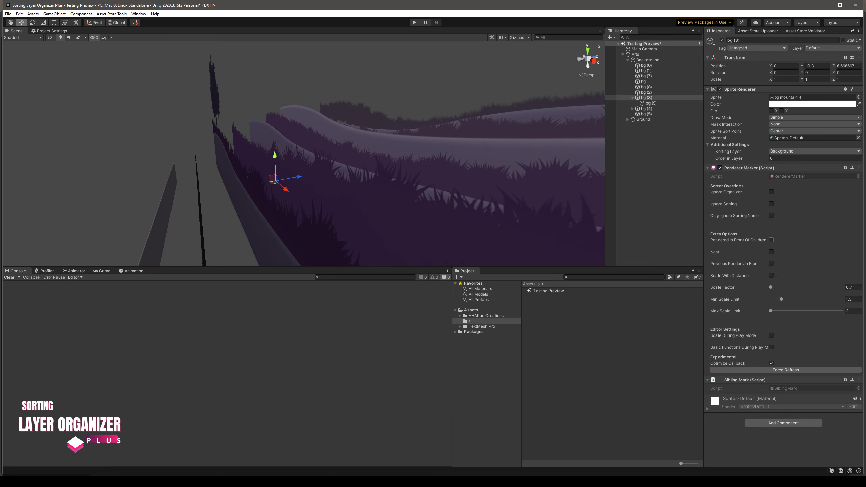
Nest the remaining grass layers under their mountain layers and turn on Rendered In Front Of Children for bg (1)
{"action": "left_click_drag", "start_coordinate": [647, 87], "coordinate": [646, 71]}
{"action": "left_click", "coordinate": [646, 65]}
{"action": "left_click", "coordinate": [771, 240]}
{"action": "right_click_drag", "start_coordinate": [409, 153], "coordinate": [355, 153]}
{"action": "left_click", "coordinate": [633, 65]}
{"action": "left_click", "coordinate": [633, 70]}
{"action": "left_click", "coordinate": [633, 76]}
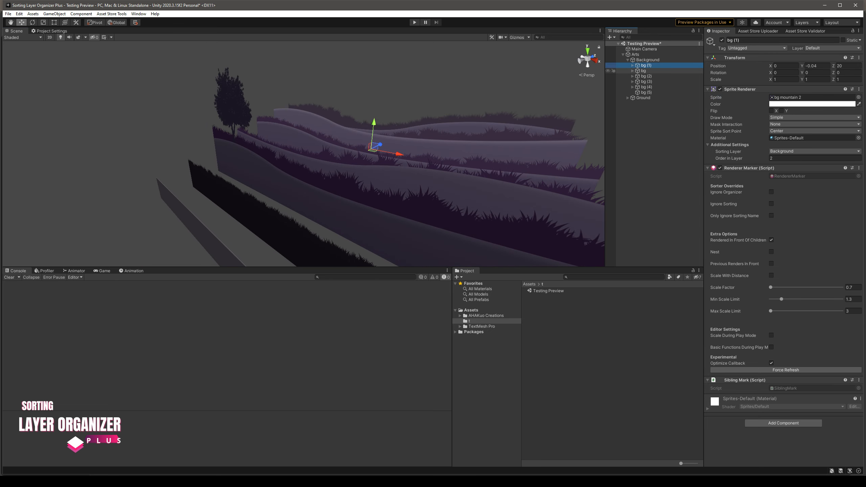
Check the renderer and marker settings of the parent layers bg, bg (2), bg (3) and bg (4)
{"action": "left_click", "coordinate": [644, 70]}
{"action": "left_click", "coordinate": [646, 76]}
{"action": "left_click", "coordinate": [647, 82]}
{"action": "left_click", "coordinate": [646, 87]}
{"action": "left_click", "coordinate": [646, 87]}
{"action": "left_click_drag", "start_coordinate": [307, 154], "coordinate": [335, 147], "text": "alt"}
{"action": "left_click", "coordinate": [646, 82]}
{"action": "left_click", "coordinate": [646, 76]}
{"action": "left_click", "coordinate": [644, 71]}
Collapse Background and examine the depth spacing of its nested layers from several angles
{"action": "left_click", "coordinate": [628, 59]}
{"action": "left_click", "coordinate": [648, 59]}
{"action": "scroll", "coordinate": [341, 154], "scroll_direction": "down", "scroll_amount": 5}
{"action": "right_click_drag", "start_coordinate": [341, 153], "coordinate": [239, 174]}
{"action": "left_click_drag", "start_coordinate": [239, 174], "coordinate": [300, 145], "text": "alt"}
{"action": "scroll", "coordinate": [300, 145], "scroll_direction": "down", "scroll_amount": 3}
{"action": "middle_click_drag", "start_coordinate": [300, 145], "coordinate": [253, 160]}
{"action": "scroll", "coordinate": [253, 160], "scroll_direction": "up", "scroll_amount": 3}
{"action": "middle_click_drag", "start_coordinate": [341, 143], "coordinate": [318, 174]}
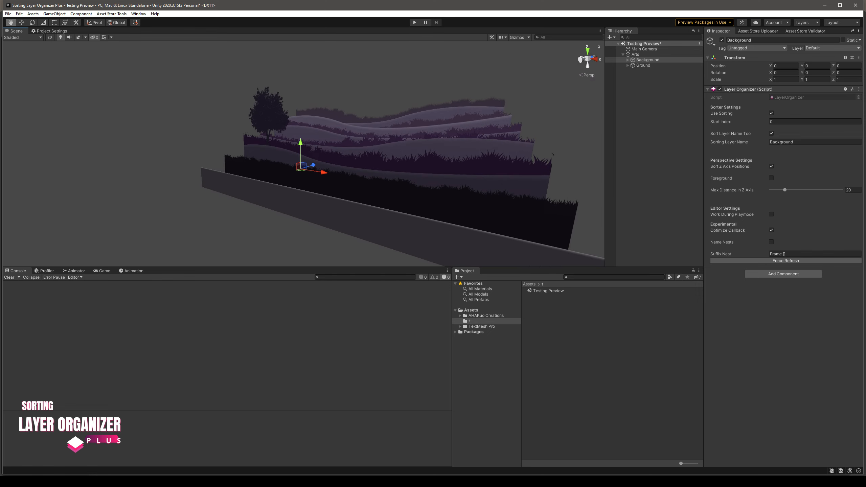
Duplicate Background under Arts, rename the copy Foreground and set its Sorting Layer Name to Foreground
{"action": "left_click", "coordinate": [652, 102]}
{"action": "left_click", "coordinate": [648, 60]}
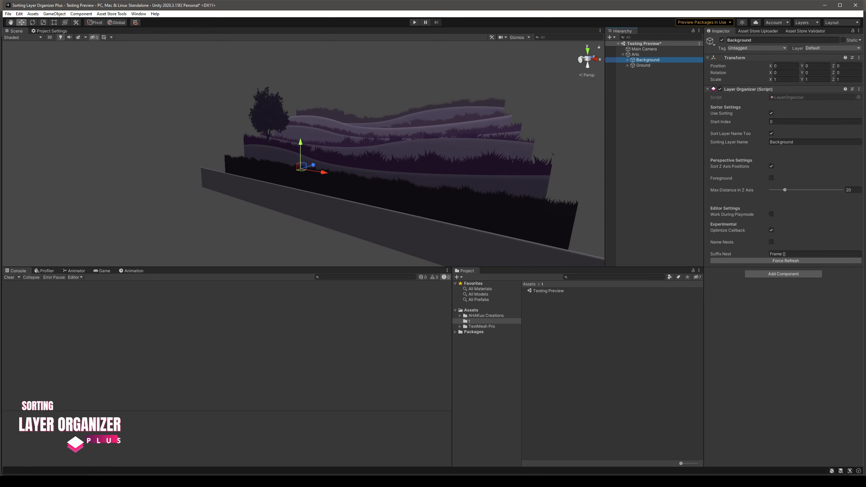
{"action": "key", "text": "ctrl+d"}
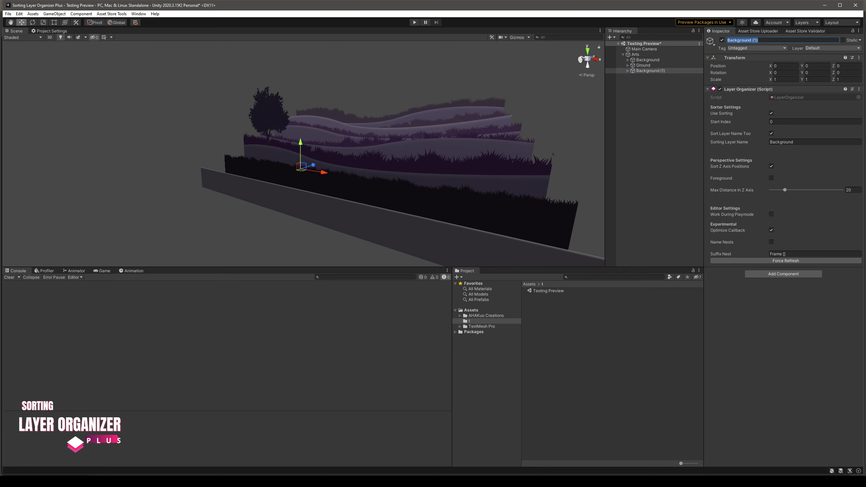
{"action": "type", "text": "Foreground"}
{"action": "key", "text": "Return"}
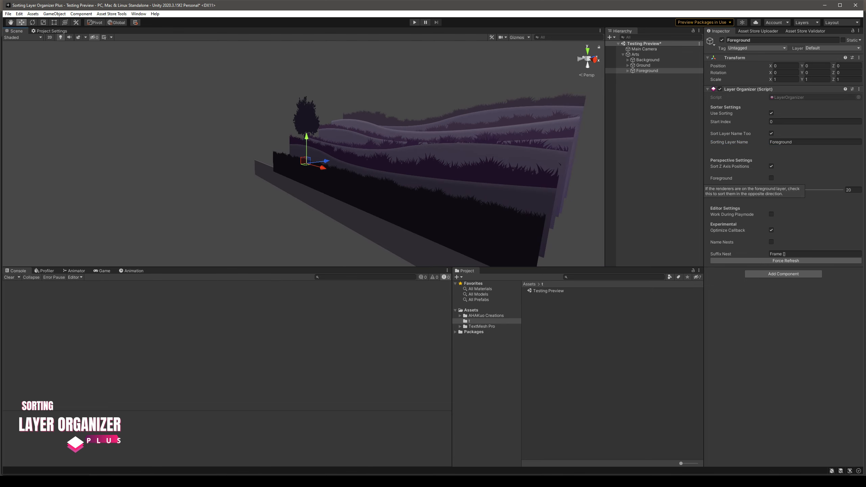
Turn on the Foreground perspective option for the Foreground object so its layers spread in the opposite direction
{"action": "left_click", "coordinate": [772, 178]}
{"action": "left_click_drag", "start_coordinate": [444, 164], "coordinate": [355, 164], "text": "alt"}
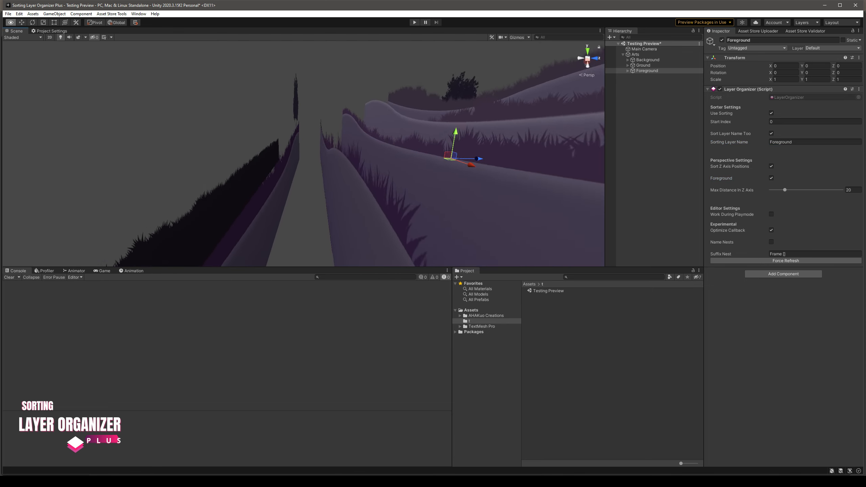
{"action": "scroll", "coordinate": [355, 164], "scroll_direction": "down", "scroll_amount": 5}
{"action": "middle_click_drag", "start_coordinate": [342, 164], "coordinate": [361, 164]}
{"action": "right_click_drag", "start_coordinate": [362, 164], "coordinate": [379, 164]}
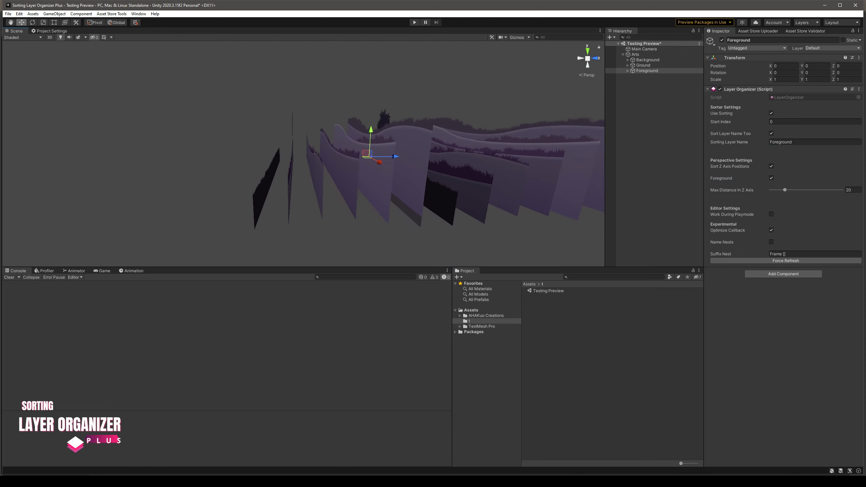
Examine the foreground and background layer stacks together from several angles
{"action": "left_click_drag", "start_coordinate": [371, 153], "coordinate": [423, 188]}
{"action": "key", "text": "ctrl+z"}
{"action": "middle_click_drag", "start_coordinate": [423, 188], "coordinate": [474, 176]}
{"action": "mouse_move", "coordinate": [785, 190]}
{"action": "left_mouse_down"}
{"action": "mouse_move", "coordinate": [799, 190]}
{"action": "mouse_move", "coordinate": [785, 190]}
{"action": "left_mouse_up"}
{"action": "right_click_drag", "start_coordinate": [403, 171], "coordinate": [457, 171]}
{"action": "middle_click_drag", "start_coordinate": [457, 170], "coordinate": [546, 194]}
{"action": "left_click_drag", "start_coordinate": [409, 188], "coordinate": [457, 181], "text": "alt"}
{"action": "scroll", "coordinate": [372, 170], "scroll_direction": "up", "scroll_amount": 5}
{"action": "middle_click_drag", "start_coordinate": [372, 177], "coordinate": [341, 161]}
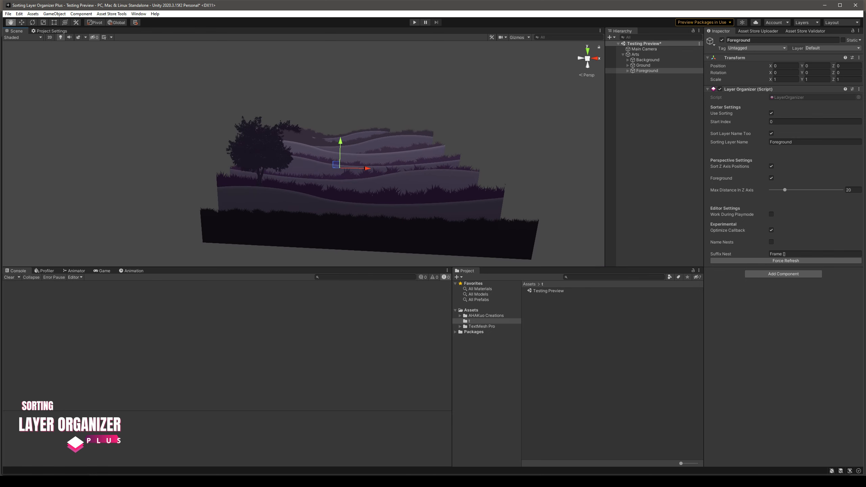
{"action": "scroll", "coordinate": [317, 162], "scroll_direction": "up", "scroll_amount": 2}
Reverse the order of the Foreground object's child layers so bg (5) comes first and bg comes last
{"action": "left_click", "coordinate": [628, 71]}
{"action": "left_click_drag", "start_coordinate": [646, 104], "coordinate": [646, 74]}
{"action": "left_click_drag", "start_coordinate": [646, 104], "coordinate": [646, 80]}
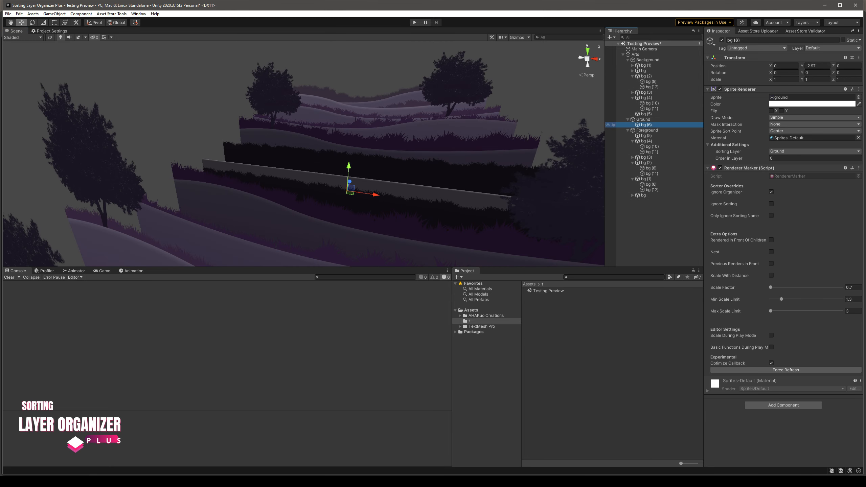
Duplicate the ground sprite, place the copy first under Ground and raise it to about Y -2.06
{"action": "key", "text": "ctrl+d"}
{"action": "left_click_drag", "start_coordinate": [646, 122], "coordinate": [646, 122]}
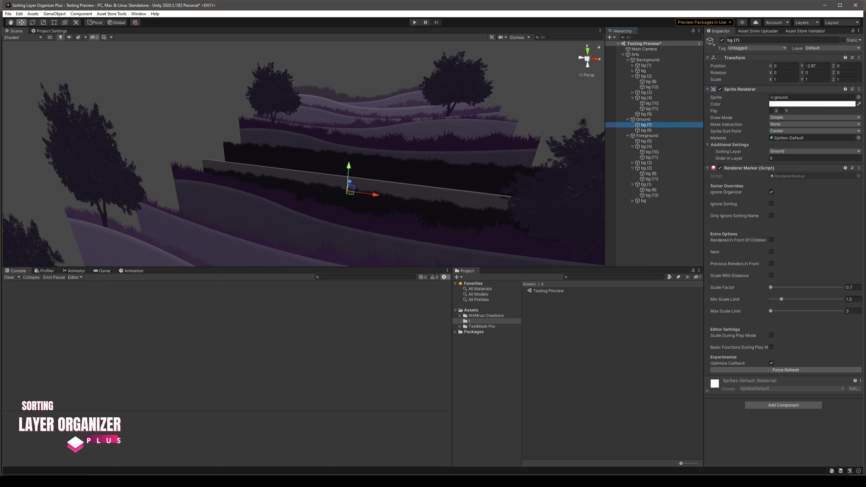
{"action": "left_click_drag", "start_coordinate": [349, 167], "coordinate": [350, 156]}
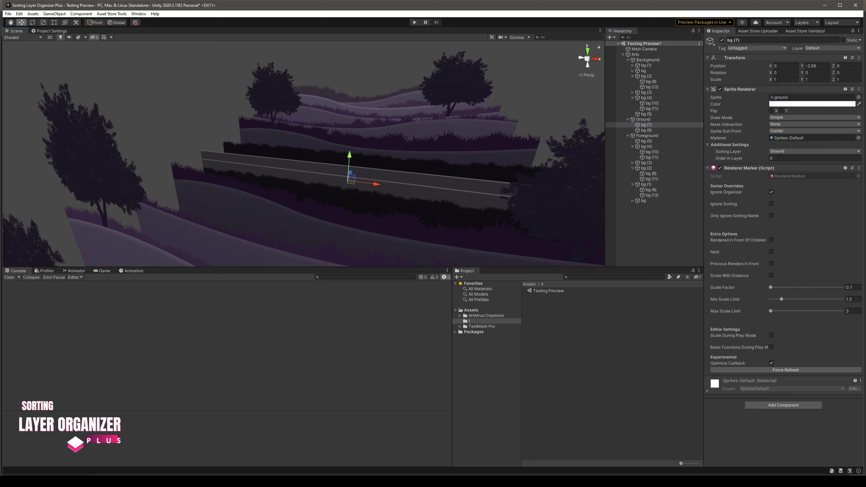
Change the sprite of the duplicated ground object bg (7) to bg fence
{"action": "left_click", "coordinate": [859, 97]}
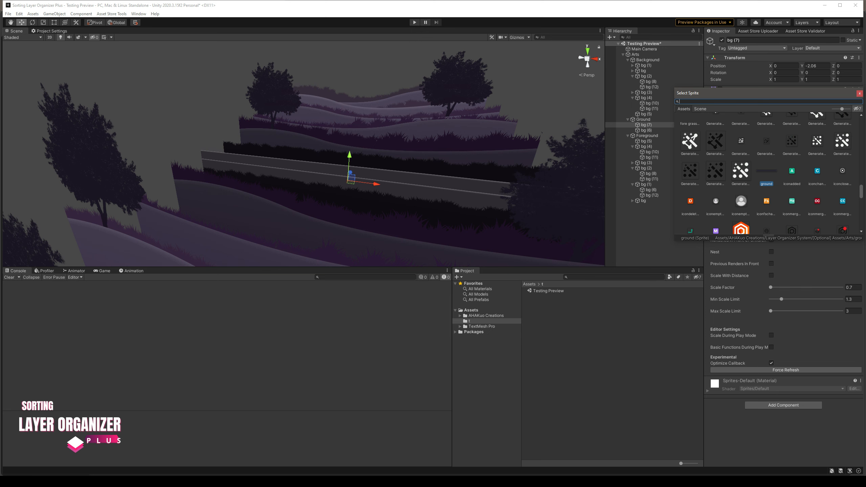
{"action": "type", "text": "fe"}
{"action": "left_click", "coordinate": [694, 120]}
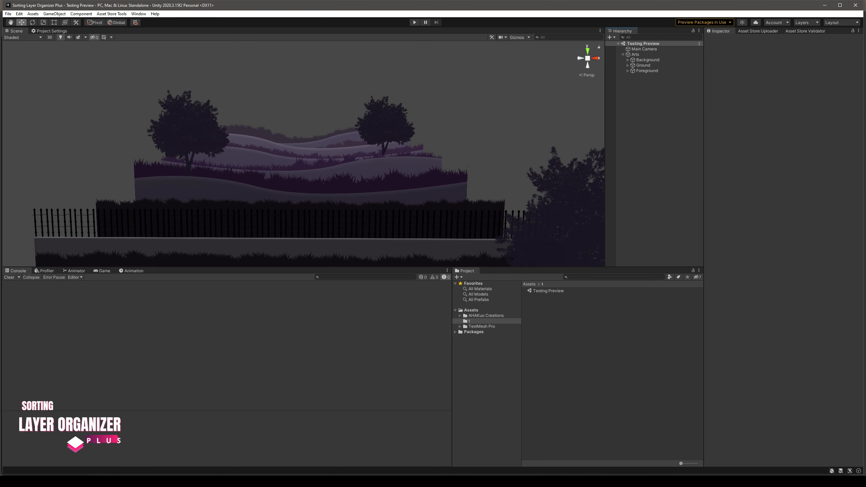
Create an empty object named Sky Art and nest it under Arts as the first child
{"action": "right_click", "coordinate": [663, 81]}
{"action": "left_click", "coordinate": [686, 170]}
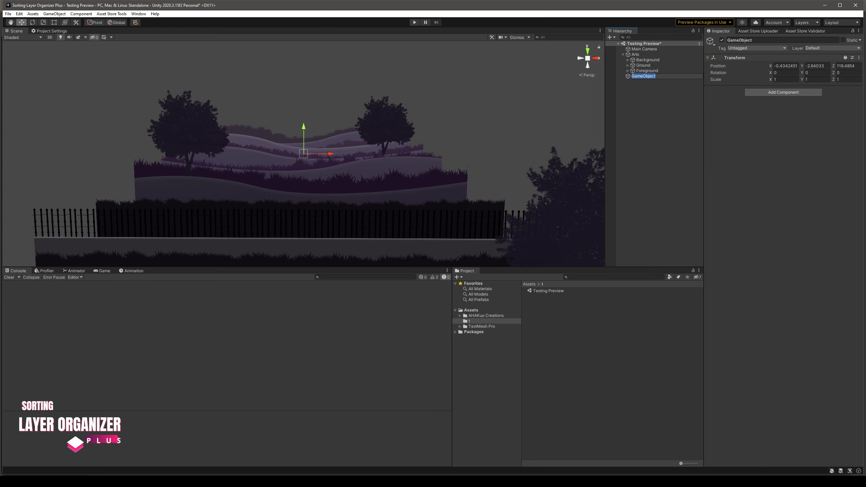
{"action": "key", "text": "Return"}
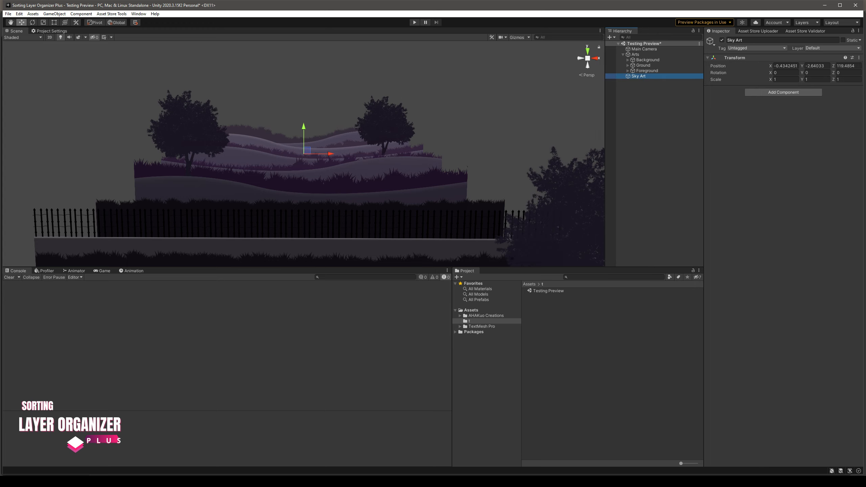
{"action": "left_click_drag", "start_coordinate": [639, 76], "coordinate": [642, 57]}
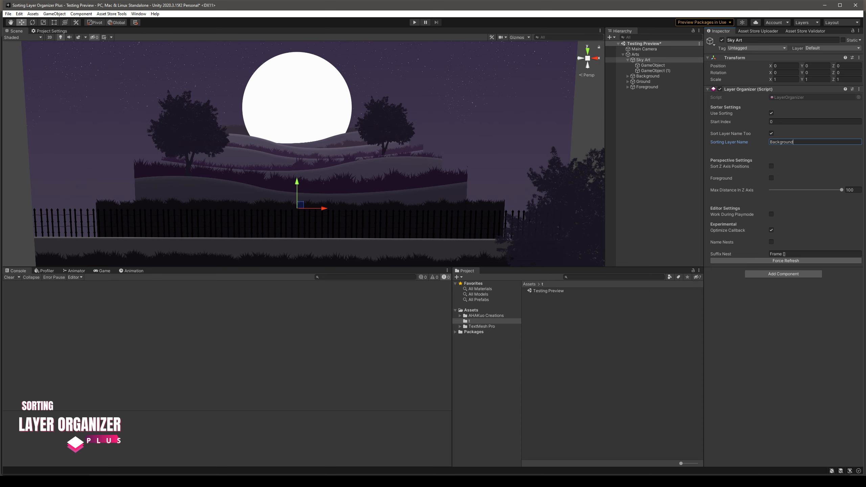
Set Sky Art's Layer Organizer start index to -2495 and check the sorting order on its two child sprites
{"action": "left_click", "coordinate": [773, 122]}
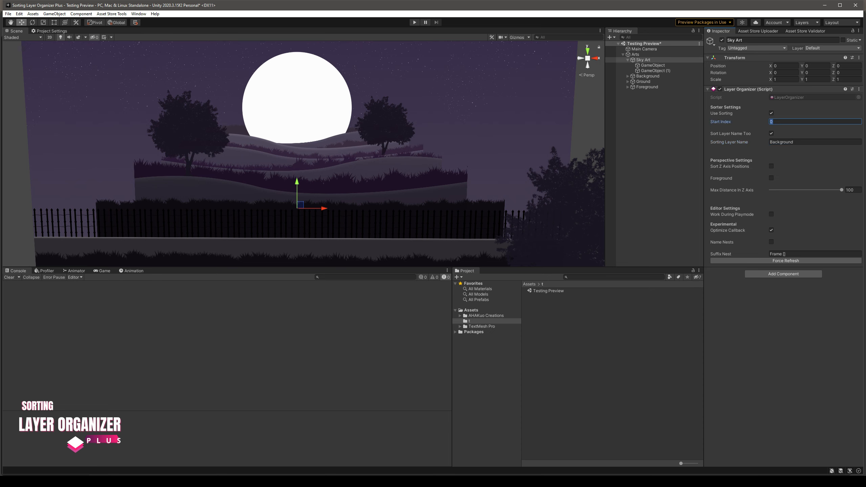
{"action": "type", "text": "-37"}
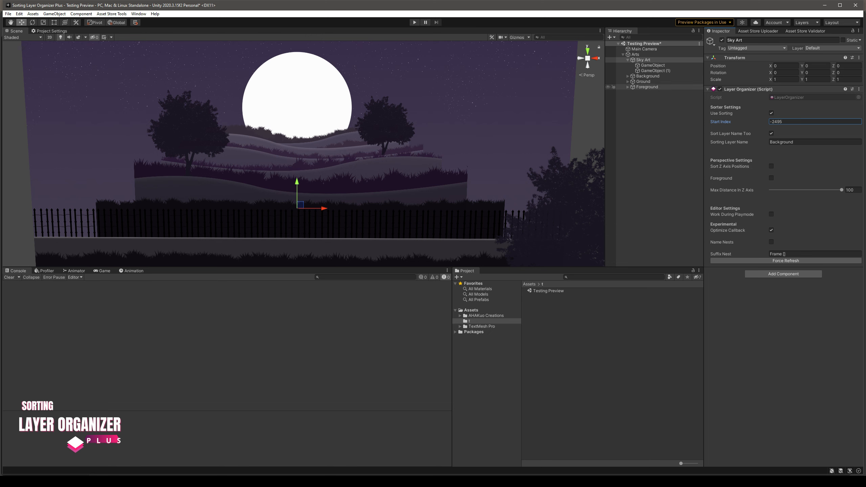
{"action": "left_click", "coordinate": [653, 65]}
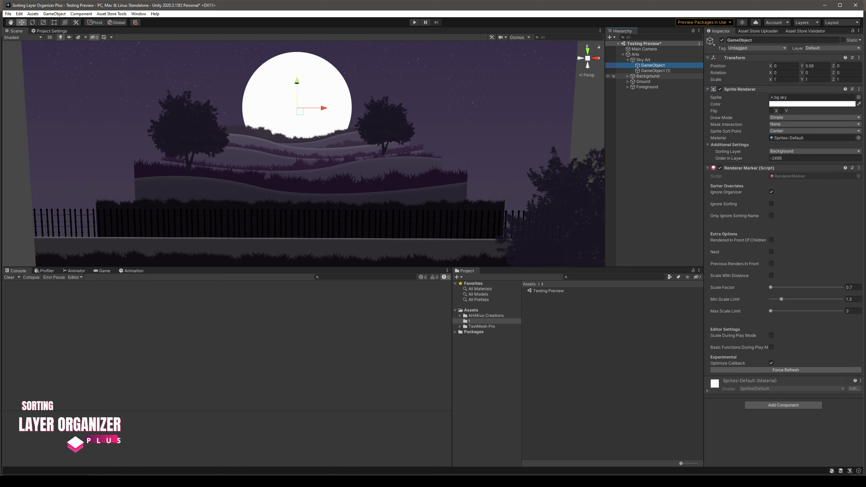
{"action": "left_click", "coordinate": [653, 70]}
{"action": "left_click", "coordinate": [645, 60]}
{"action": "left_click", "coordinate": [627, 60]}
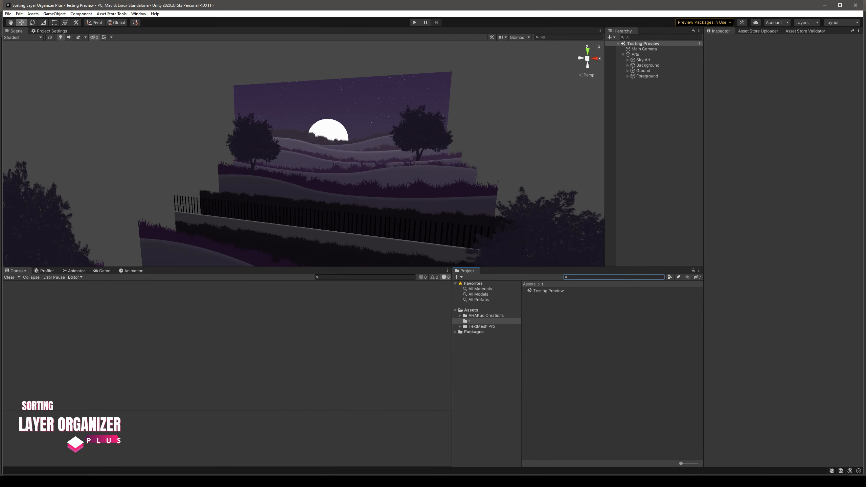
Open the Example Scene Layer Organizer scene from the [Optional] Example folder of Layer Organizer System
{"action": "left_click", "coordinate": [460, 316]}
{"action": "left_click", "coordinate": [496, 322]}
{"action": "double_click", "coordinate": [551, 297]}
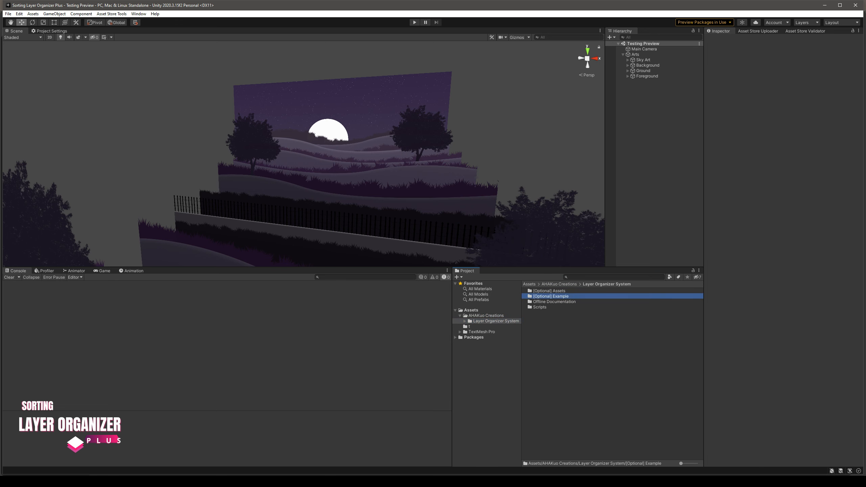
{"action": "left_click", "coordinate": [563, 292]}
{"action": "double_click", "coordinate": [563, 291]}
Play-test the example scene, moving the character back and forth along the fence to examine the layer movement, and stop playback
{"action": "middle_click_drag", "start_coordinate": [358, 160], "coordinate": [349, 145]}
{"action": "scroll", "coordinate": [303, 153], "scroll_direction": "down", "scroll_amount": 5}
{"action": "left_click_drag", "start_coordinate": [349, 145], "coordinate": [350, 167], "text": "alt"}
{"action": "scroll", "coordinate": [348, 137], "scroll_direction": "up", "scroll_amount": 3}
{"action": "right_click_drag", "start_coordinate": [350, 167], "coordinate": [357, 154]}
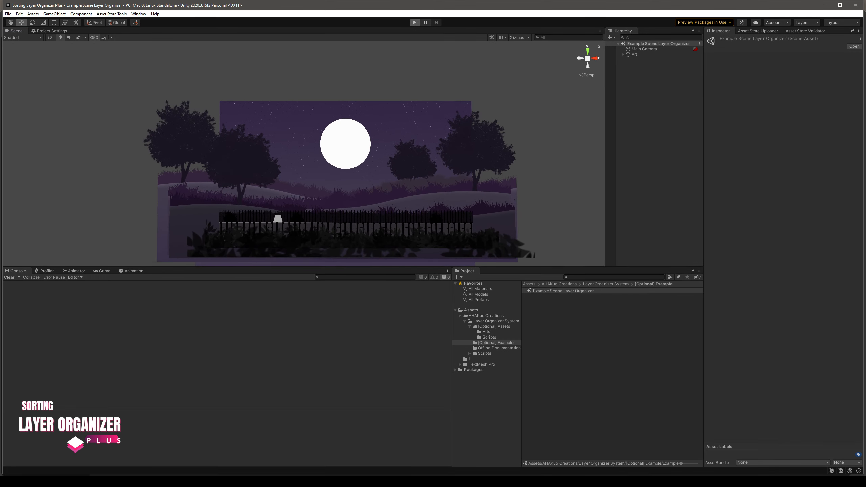
{"action": "key", "text": "ctrl+p"}
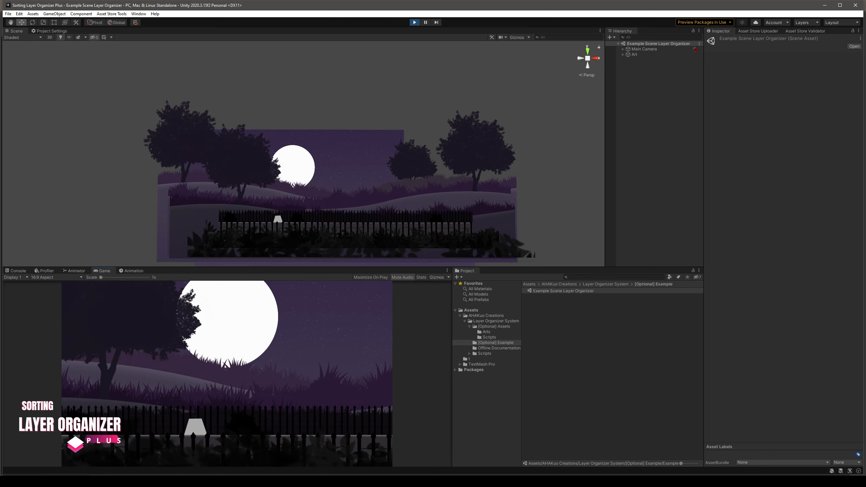
{"action": "key", "text": "a"}
{"action": "key", "text": "d"}
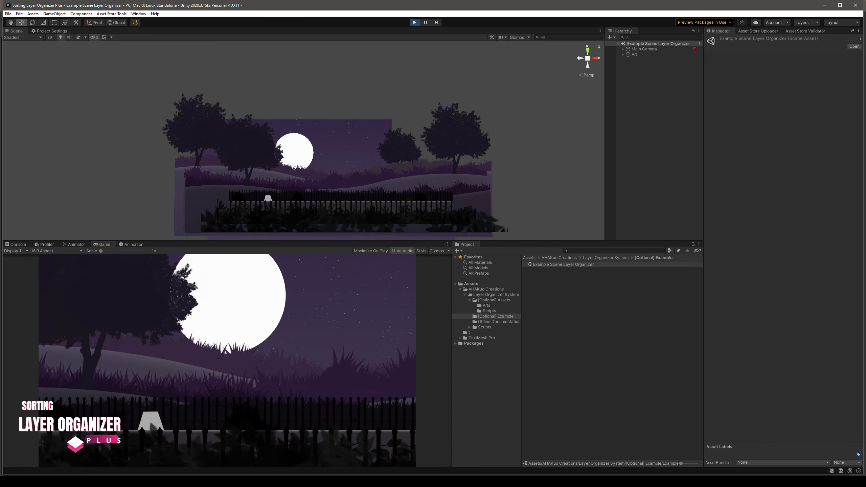
{"action": "key", "text": "d"}
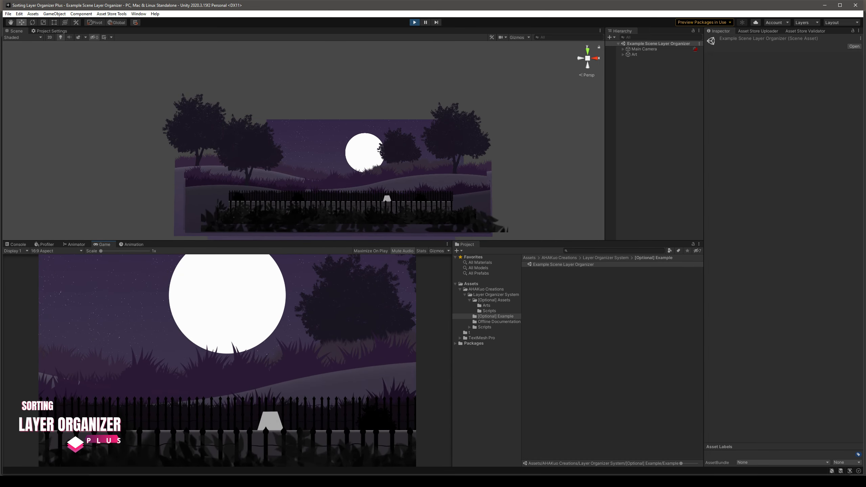
{"action": "key", "text": "a"}
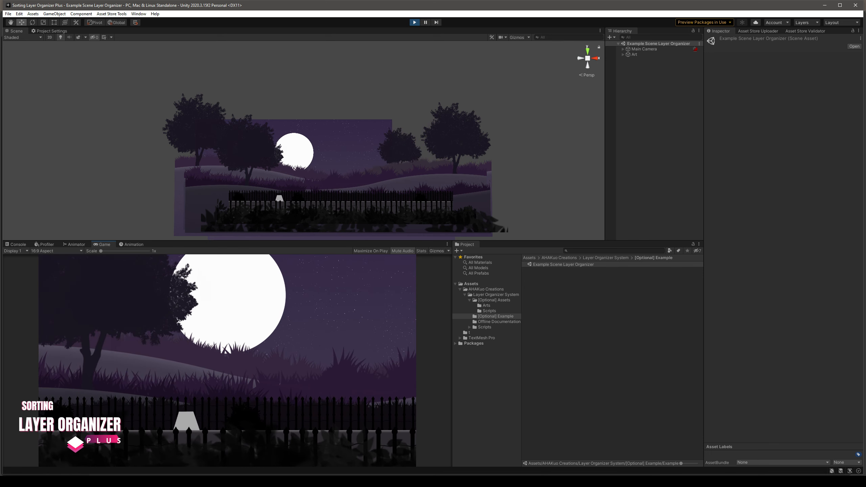
{"action": "key", "text": "ctrl+p"}
{"action": "left_click", "coordinate": [611, 345]}
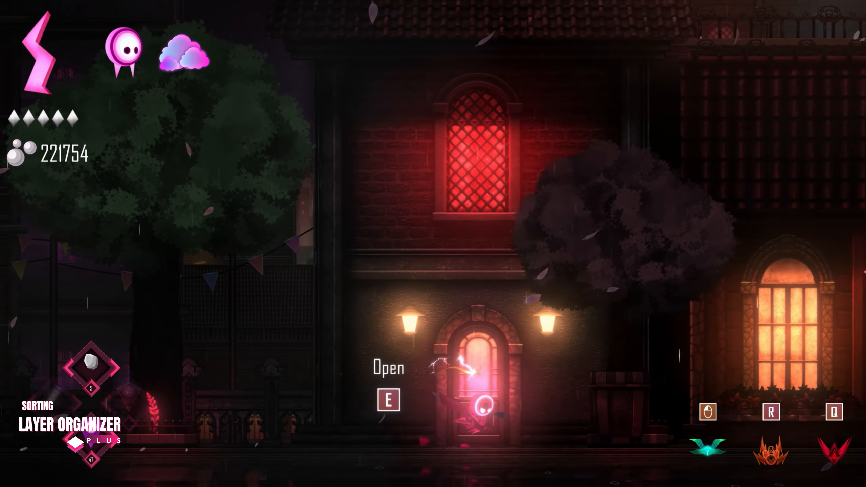
{"action": "key", "text": "e"}
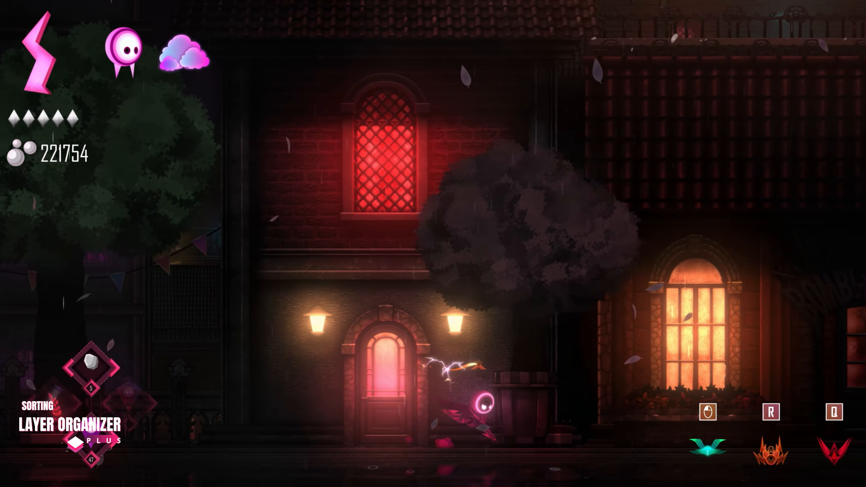